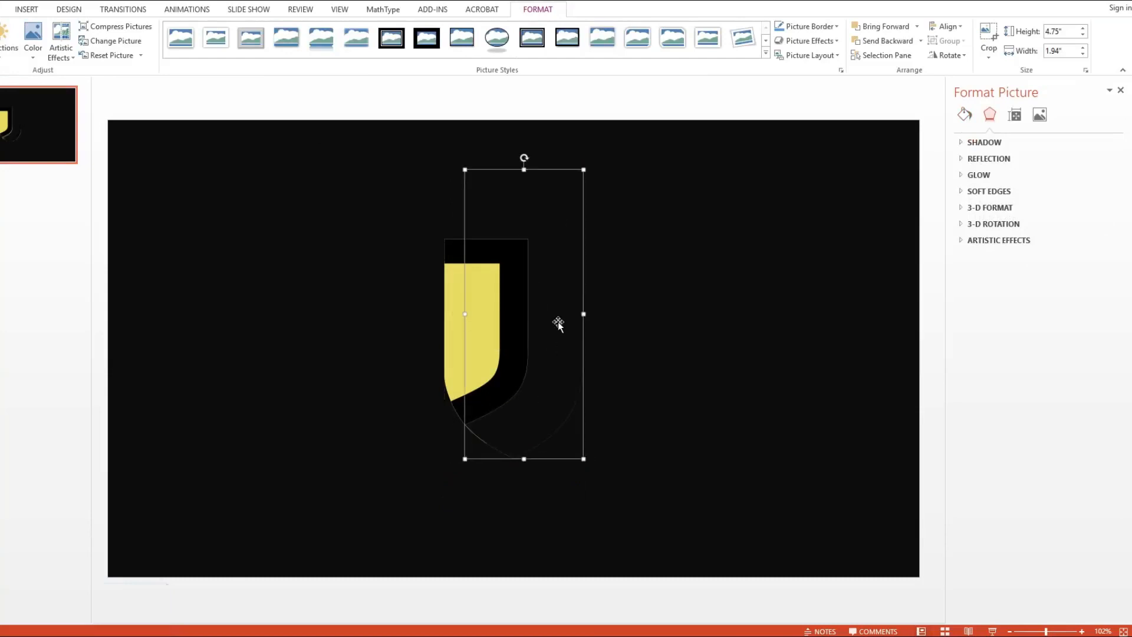
- Insert J Tipis Juve 1080px.png from the Bahan Juventus folder and place it over the outer J of the logo
left_click(609, 348)
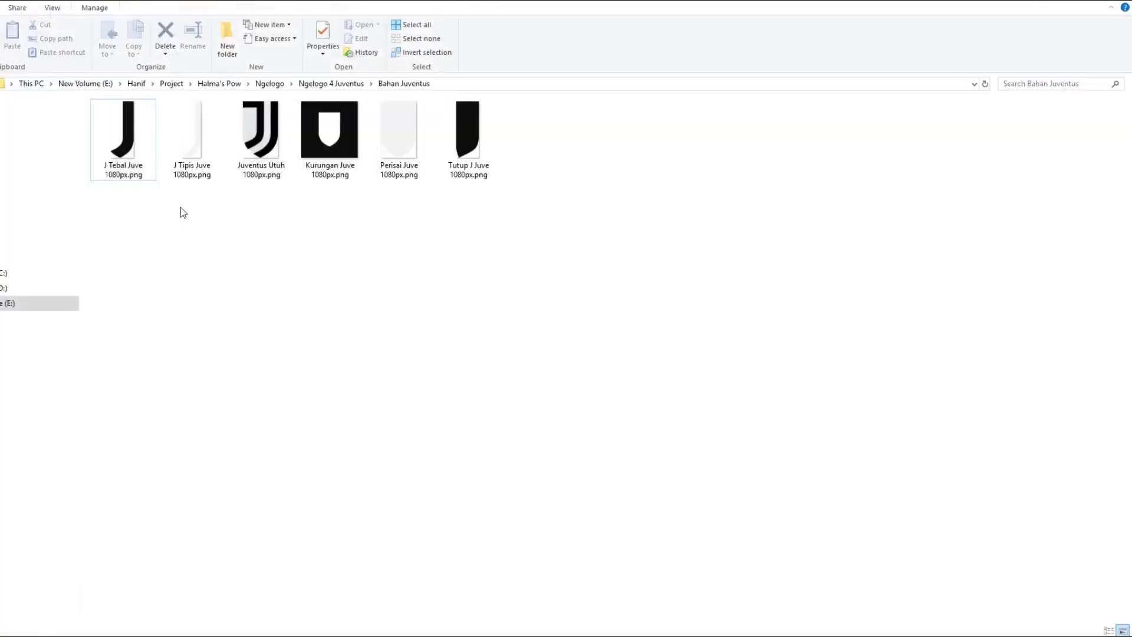
left_click_drag(193, 147, 567, 358)
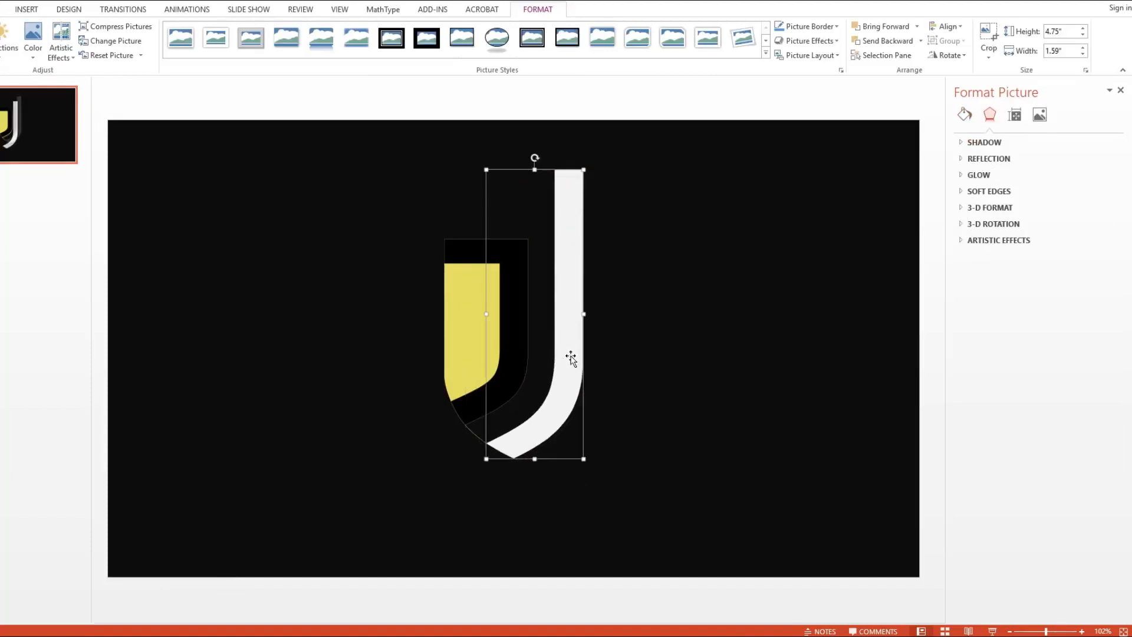
left_click(629, 335)
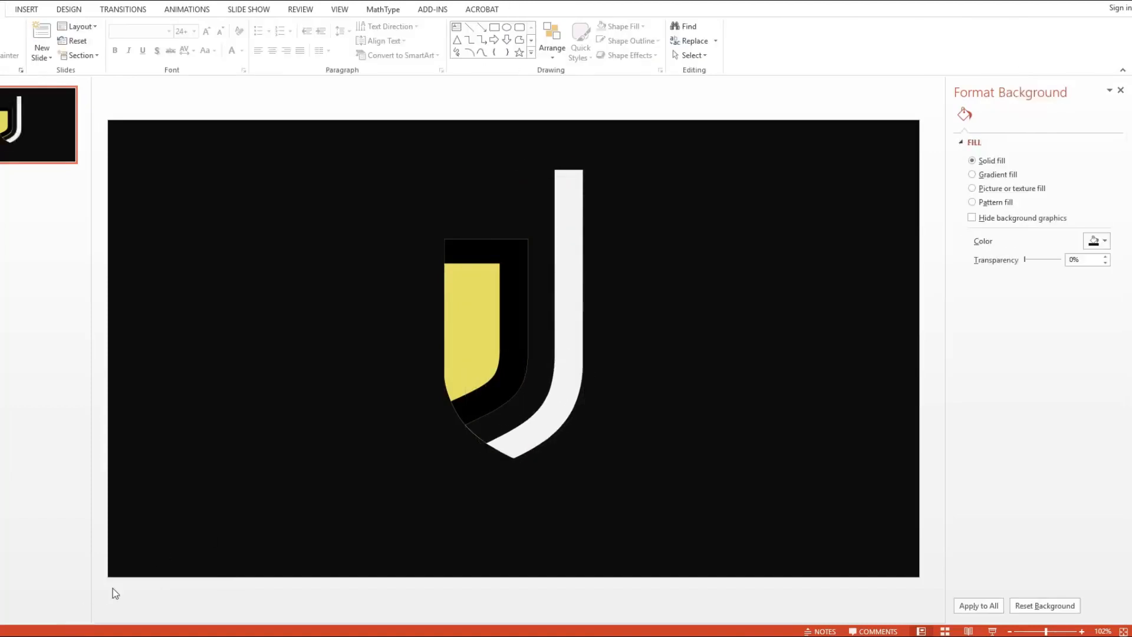
- Insert Tutup J Juve 1080px.png from the Bahan Juventus folder and align it exactly over the yellow area inside the inner J
left_click(73, 636)
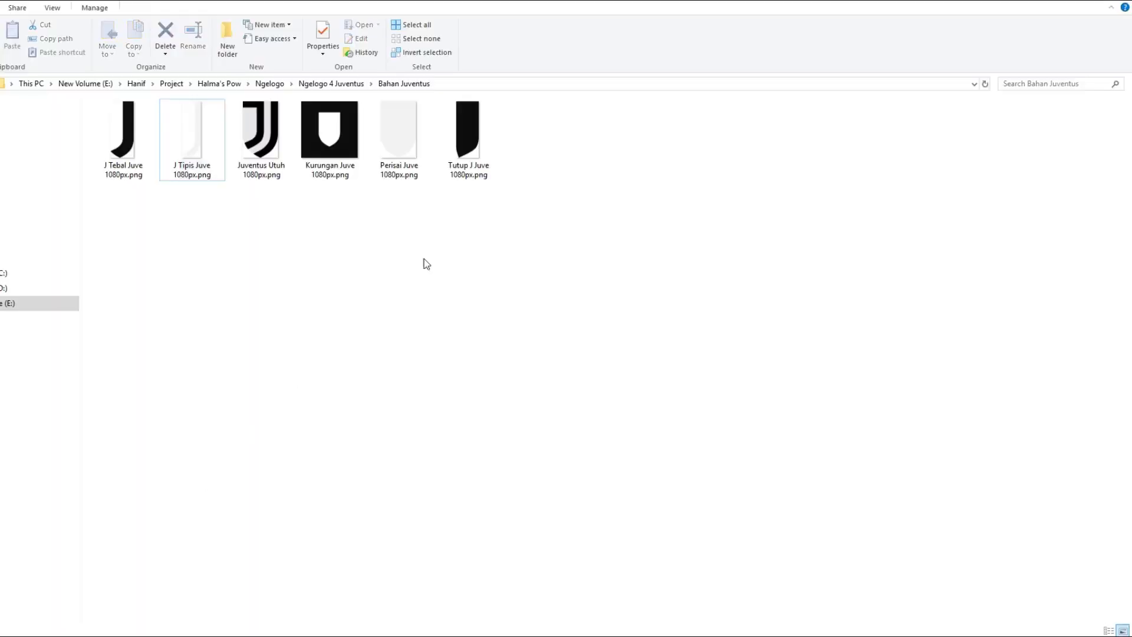
left_click_drag(467, 166, 459, 321)
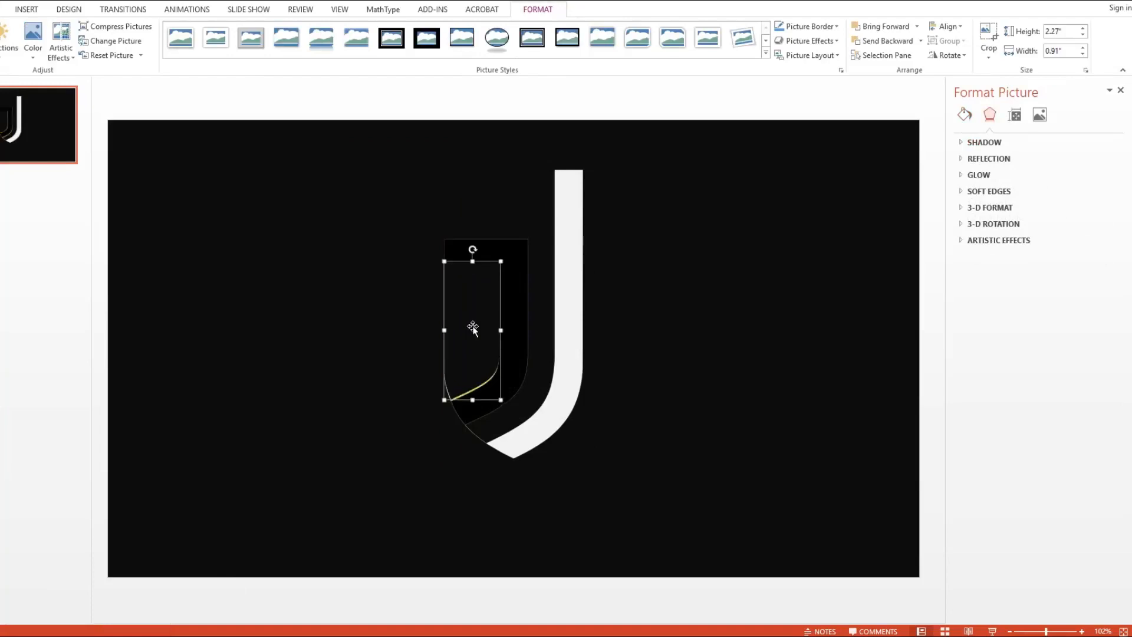
scroll(473, 328, "up", 10)
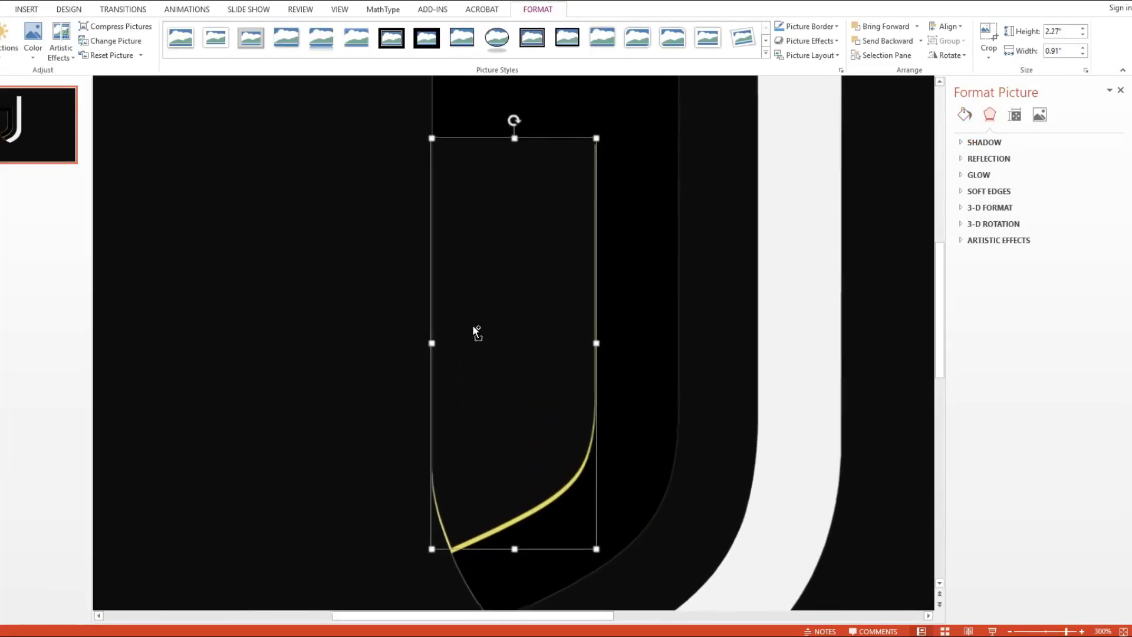
left_click_drag(490, 312, 490, 314)
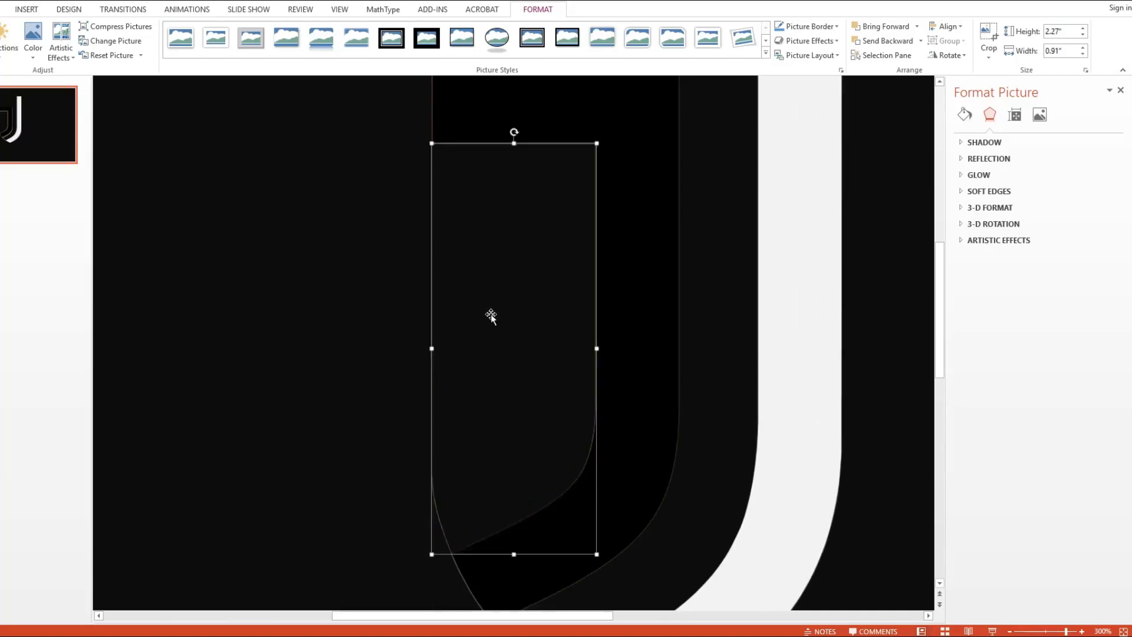
scroll(490, 314, "down", 8)
scroll(491, 312, "down", 2)
left_click(640, 301)
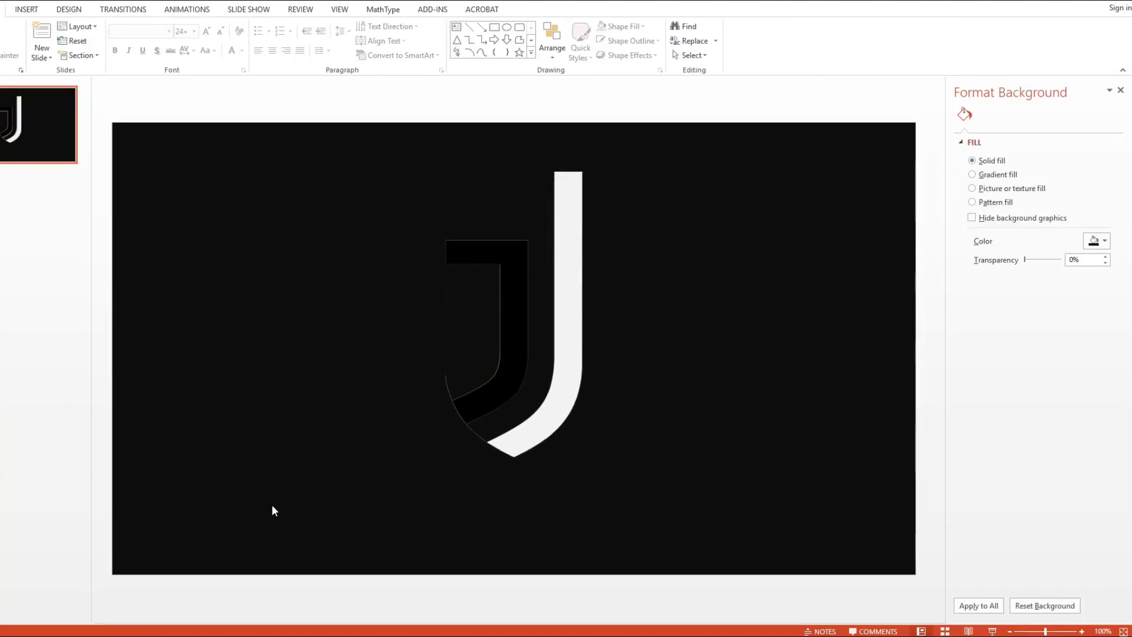
- Insert Kurungan Juve 1080px.png from the Bahan Juventus folder and fit its shield-shaped opening around the logo
left_click(82, 636)
left_click_drag(329, 133, 477, 359)
key("Escape")
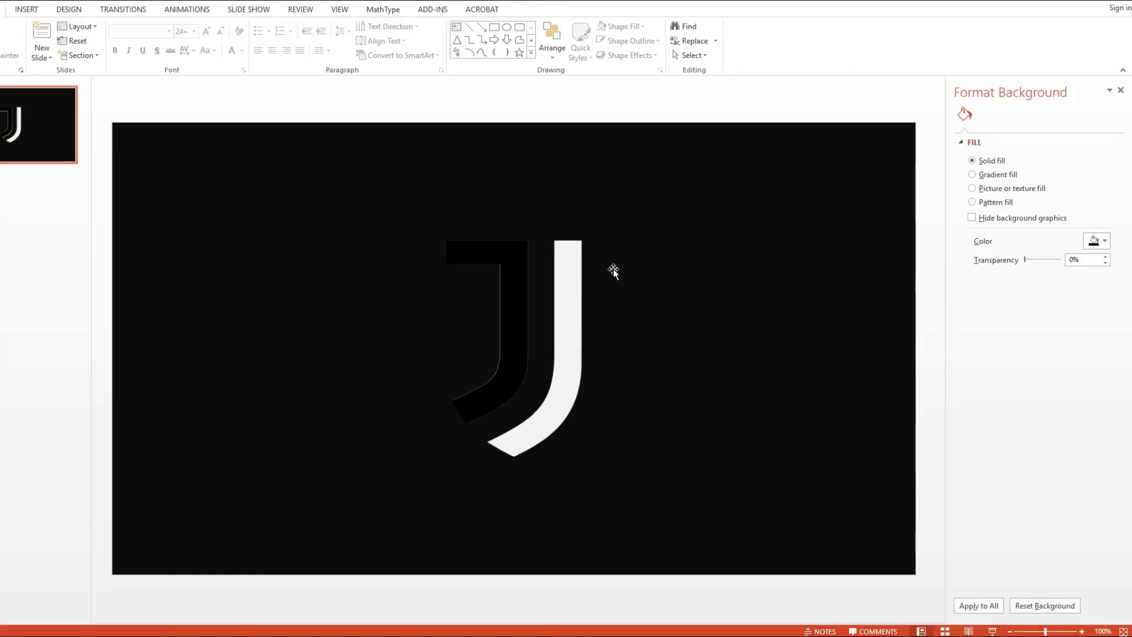
- Show the slide's object list instead of the picture formatting options, and rename the frame picture Kurungan
left_click(601, 257)
left_click(883, 54)
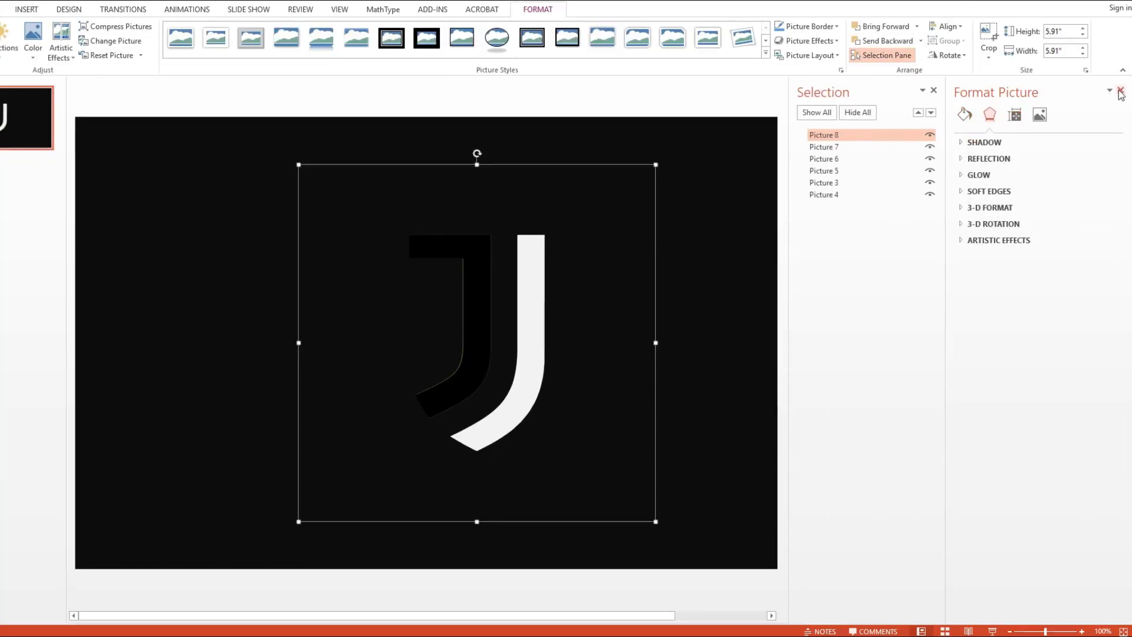
left_click(1120, 91)
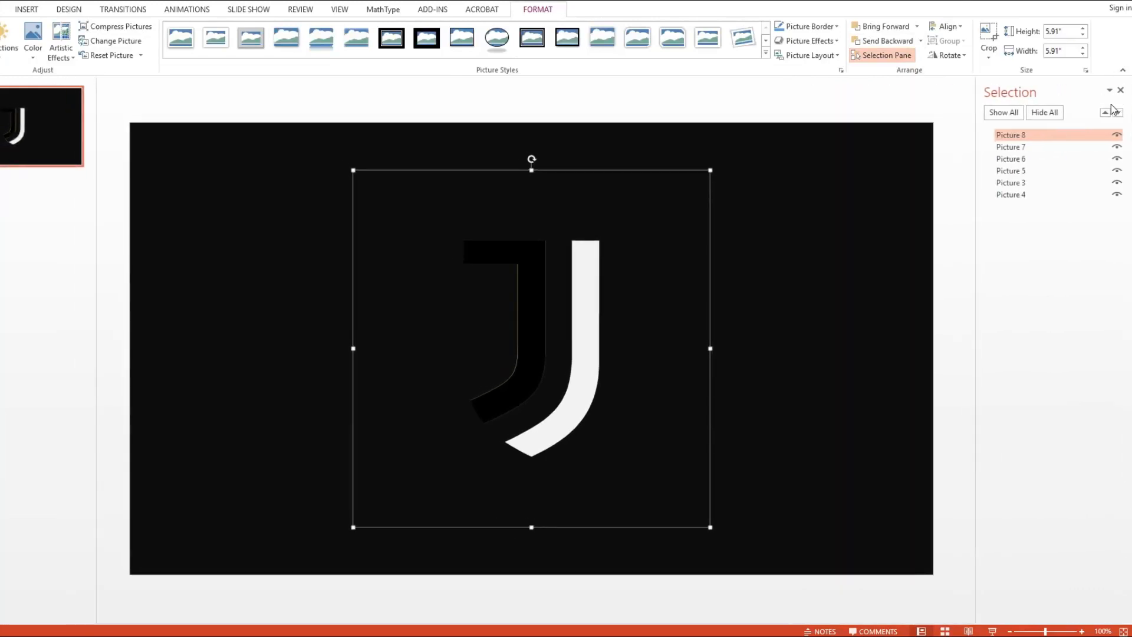
left_click_drag(637, 218, 698, 178)
key("ctrl+z")
double_click(1023, 137)
type("kurungan")
key("Return")
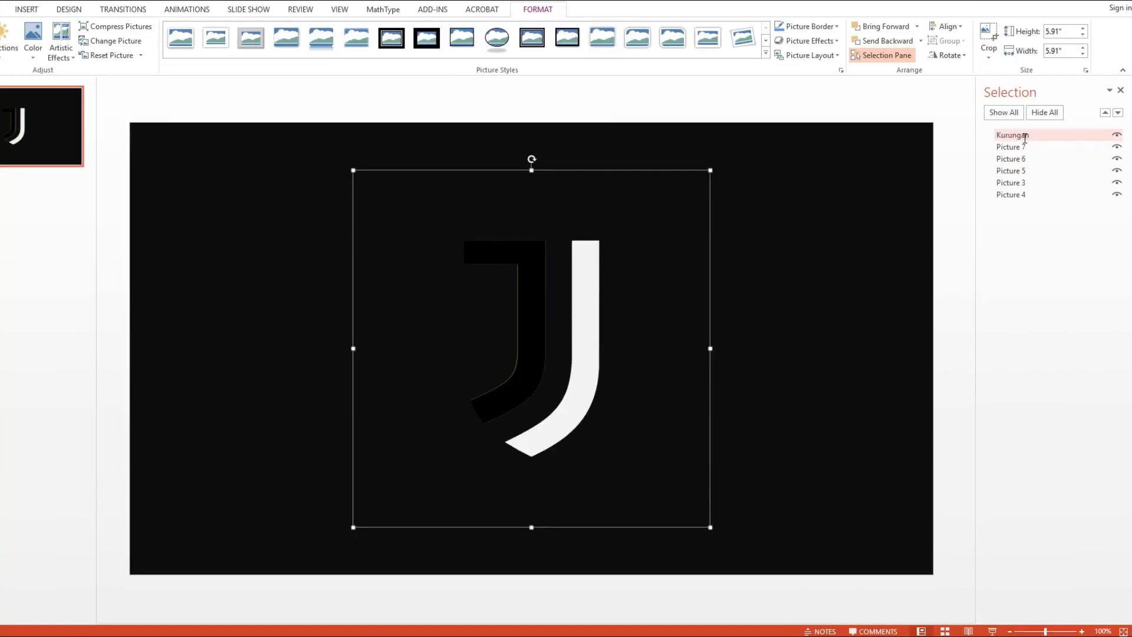
- Rename Picture 7, the cover piece inside the inner J, as Tutup
left_click(1024, 147)
left_click(1024, 146)
type("Tutup")
key("Return")
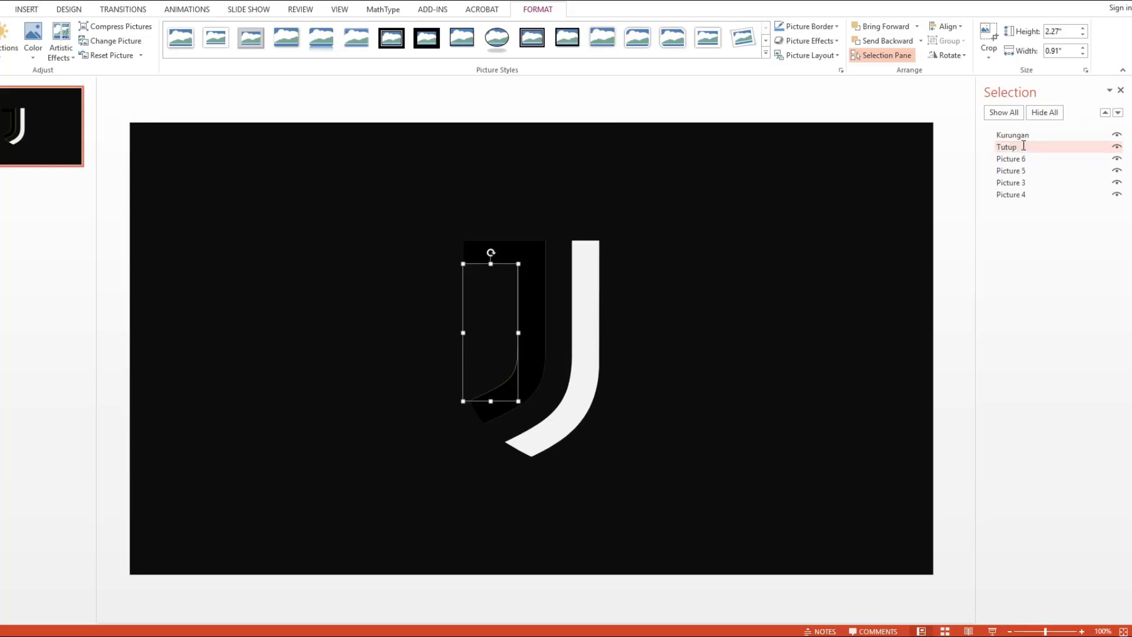
- Rename Picture 6, the white outer J, as J Tipis
left_click(1027, 160)
left_click(1028, 160)
type("J")
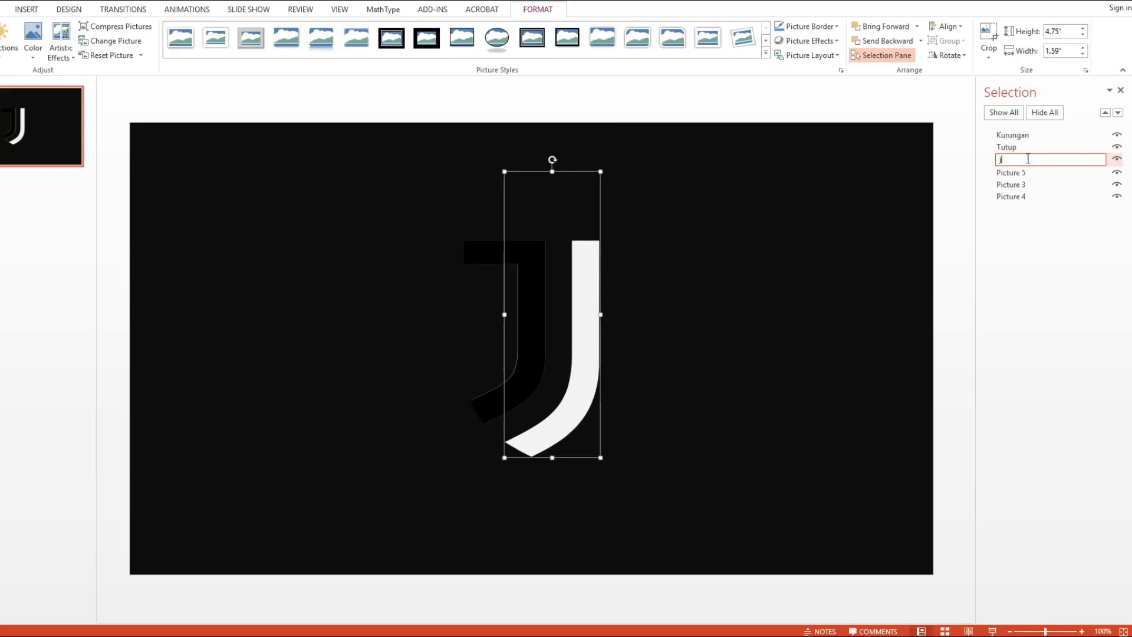
type("u")
type("Tipis")
key("Return")
- Rename Picture 5, the thick dark J, as J Tebal
left_click(1016, 172)
left_click(1017, 173)
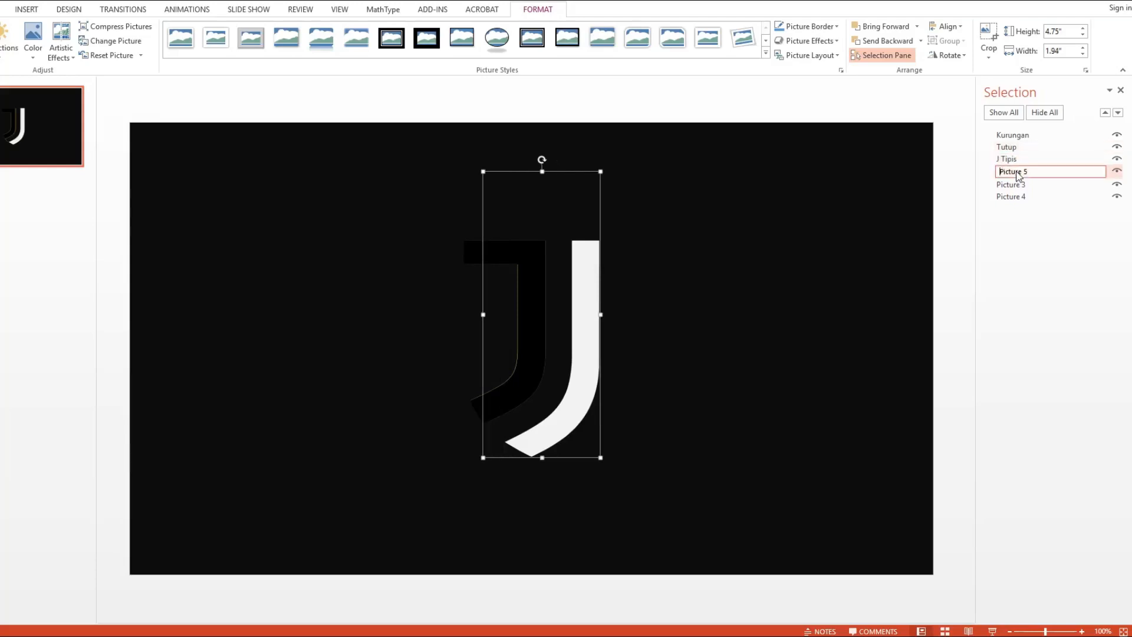
type("J Teba")
key("Return")
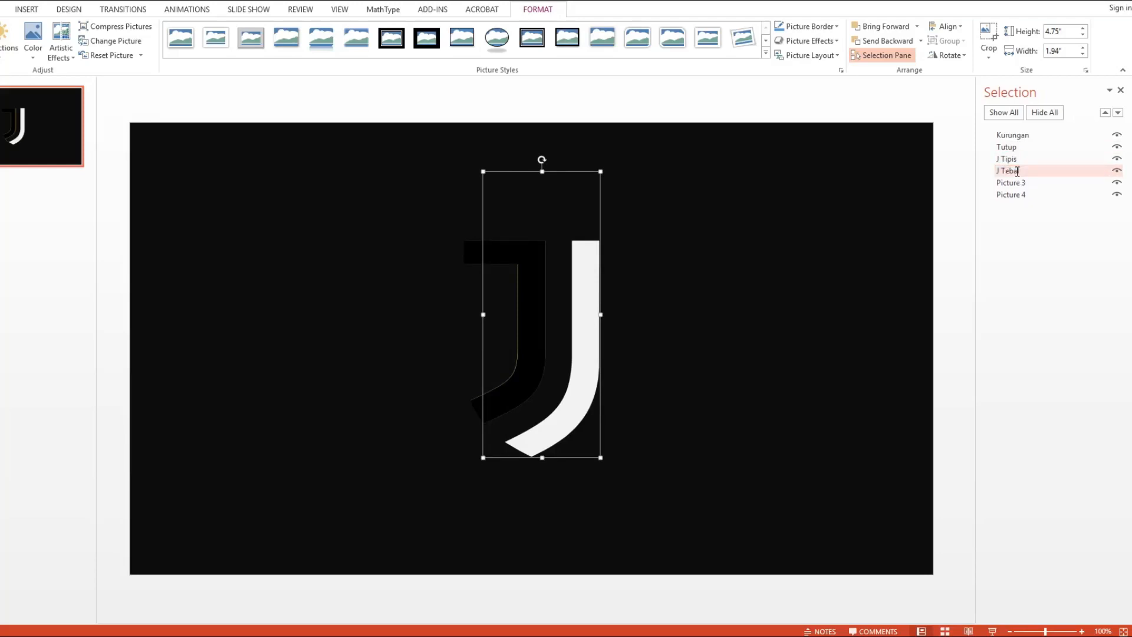
- Rename Picture 3, the complete logo image, as Logo Utuh
left_click(1019, 182)
left_click(1030, 185)
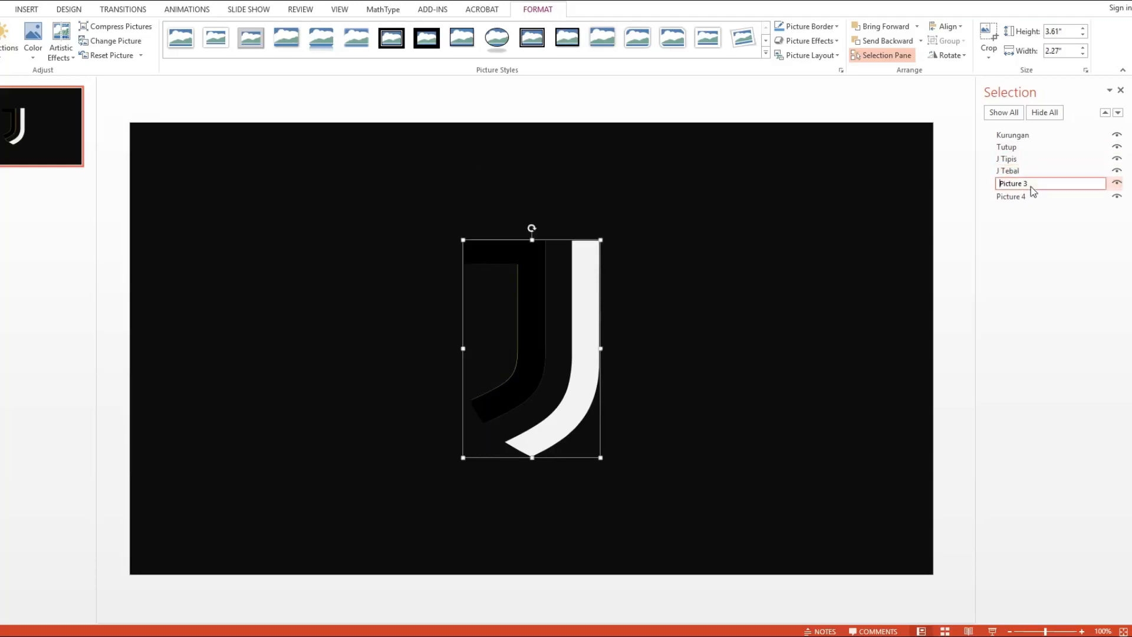
type("Logo")
key("Return")
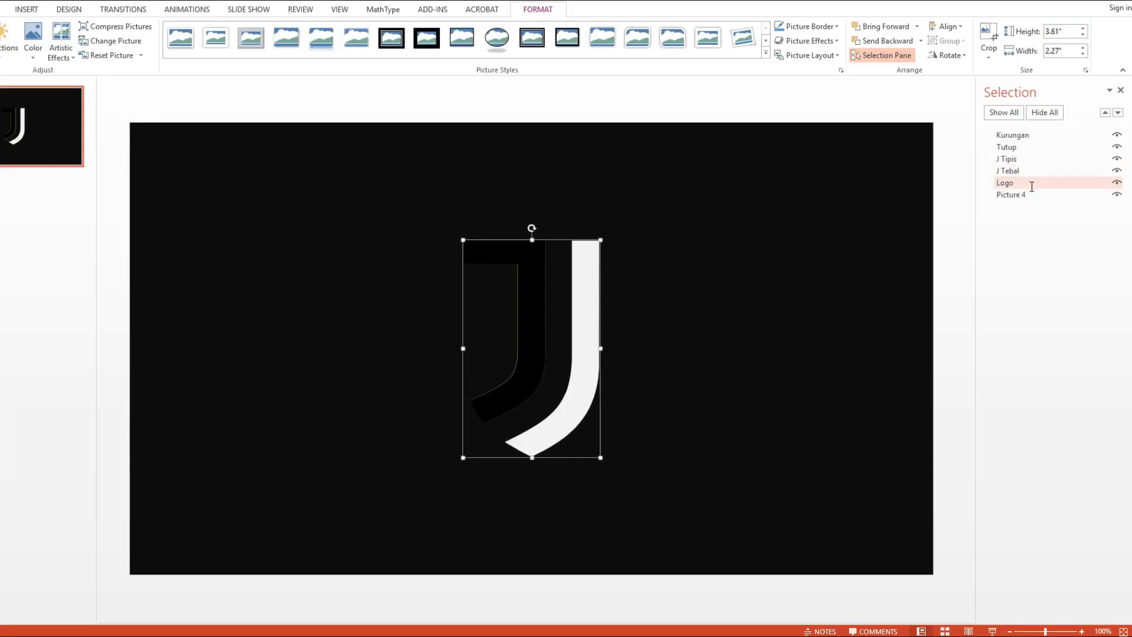
left_click(1021, 198)
left_click(1020, 184)
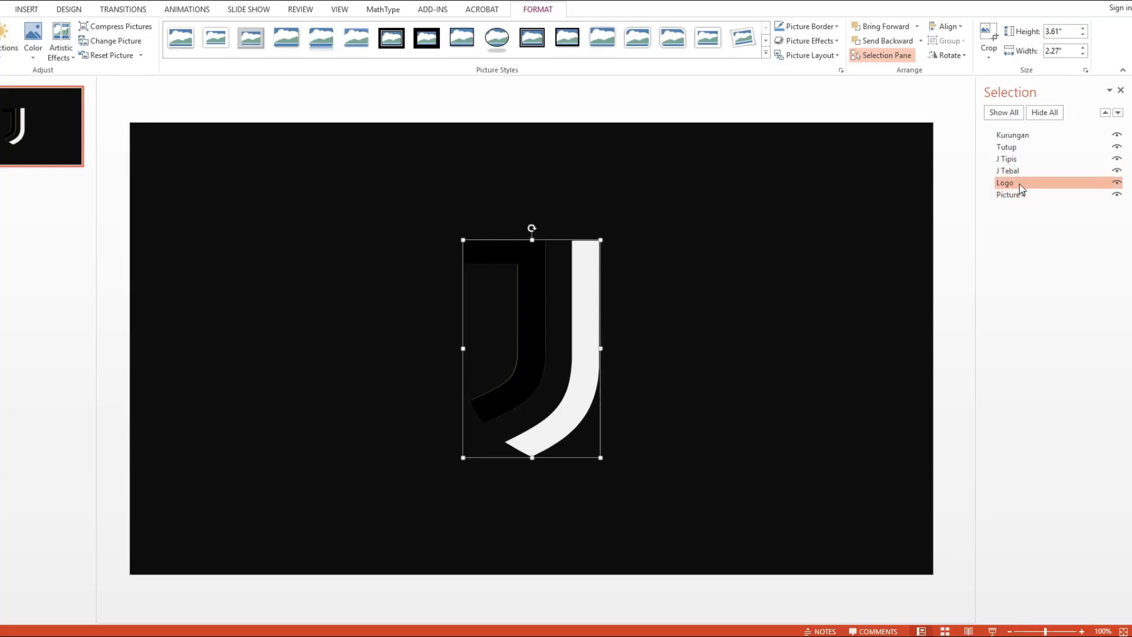
left_click(1021, 183)
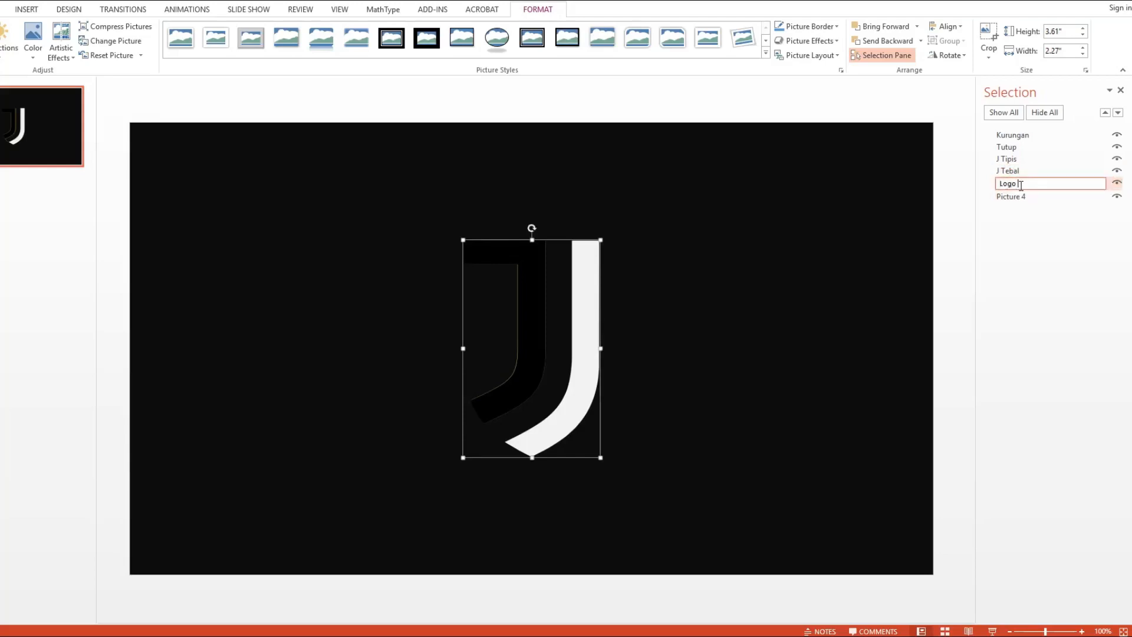
type("Utuh")
key("Return")
- Rename Picture 4, the shield image at the back of the stack, as Perisai
left_click(1021, 196)
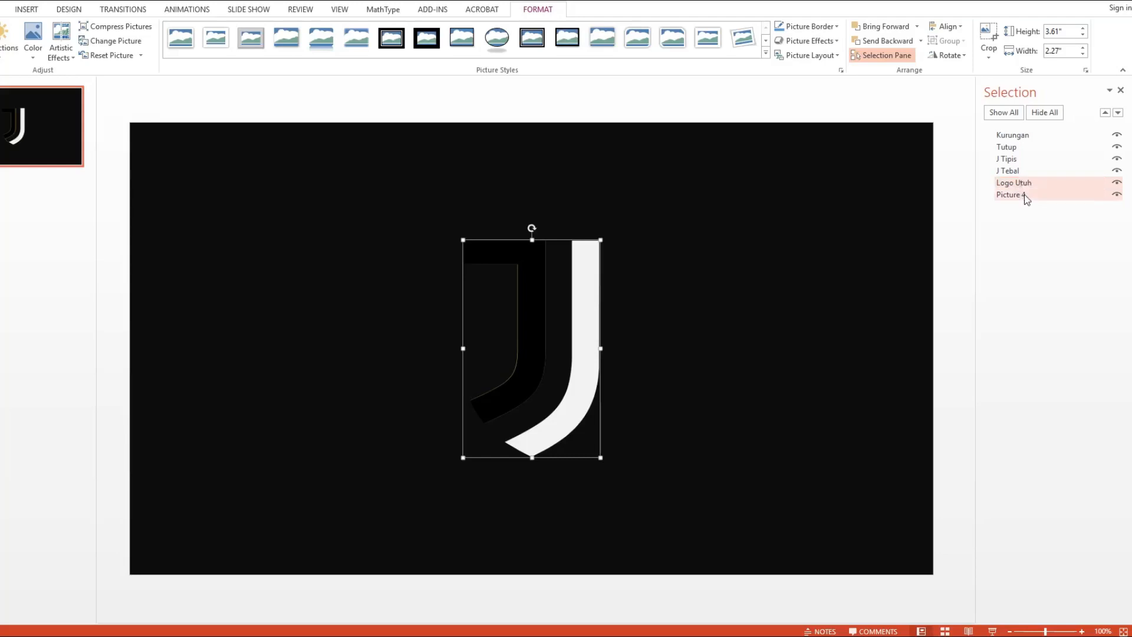
left_click(1016, 196)
key("ctrl+a")
type("P")
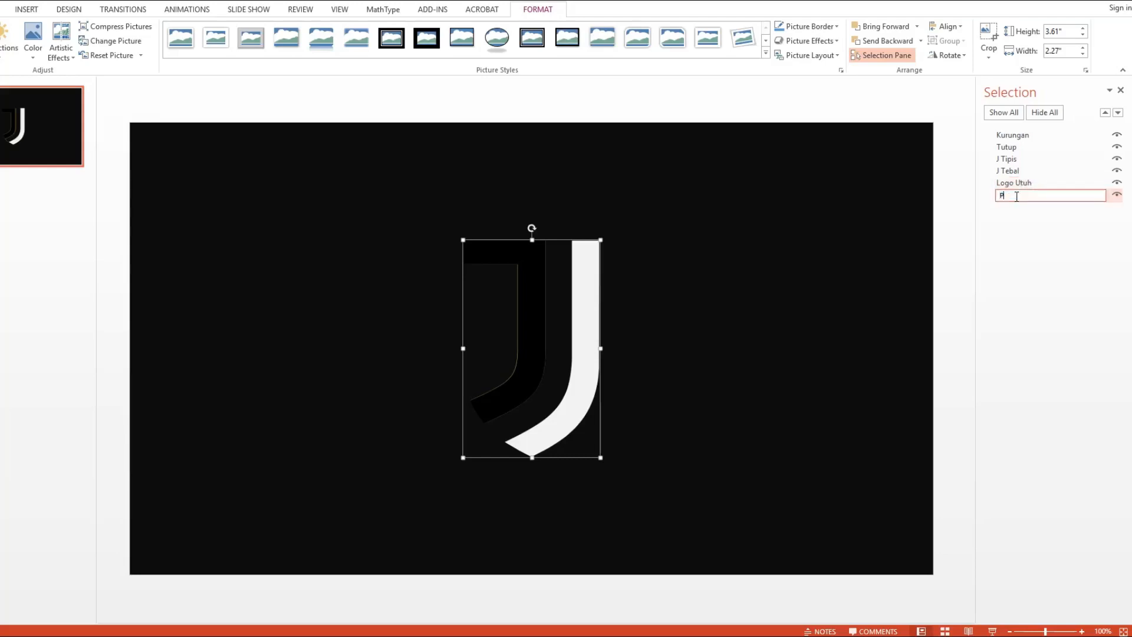
key("Return")
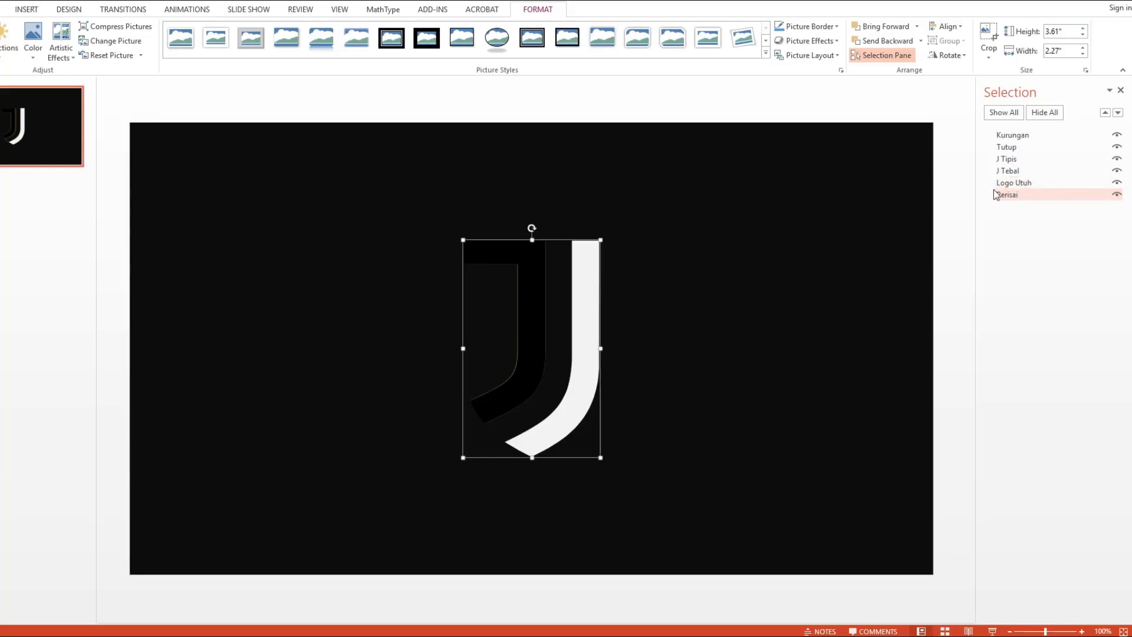
- Try deleting Logo Utuh from the slide and undo the deletion
left_click(1005, 183)
key("Delete")
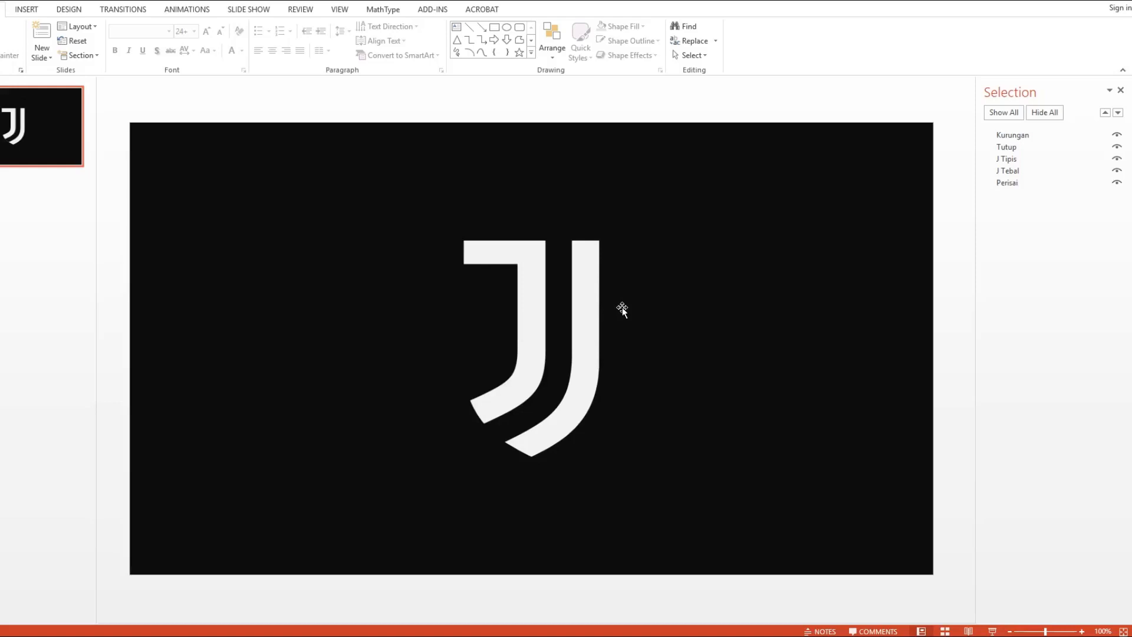
key("ctrl+z")
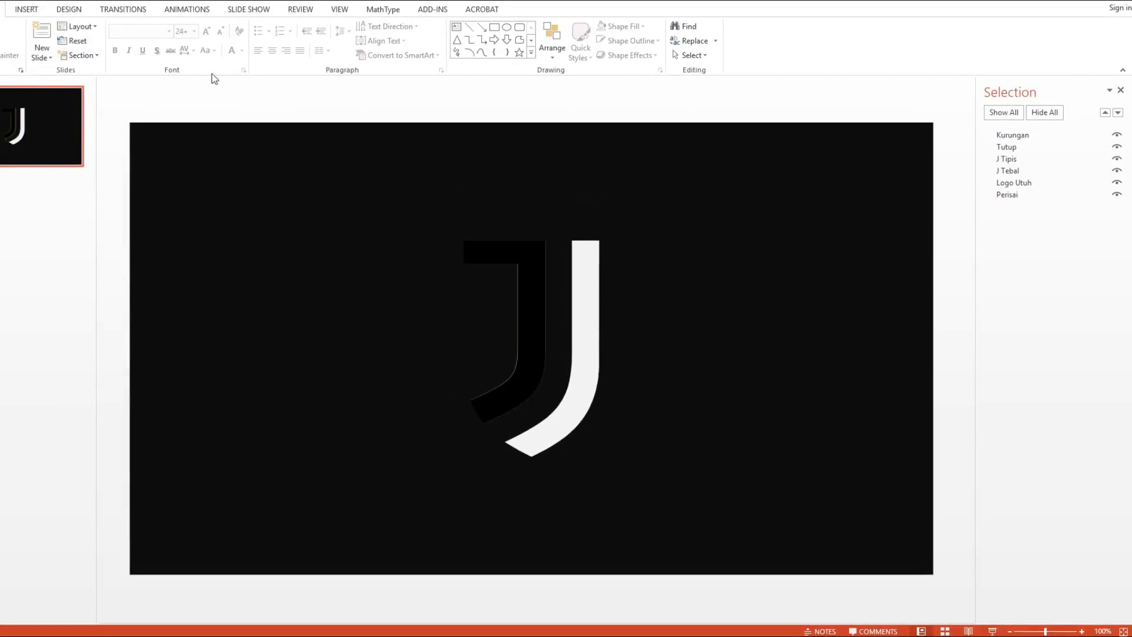
left_click(648, 257)
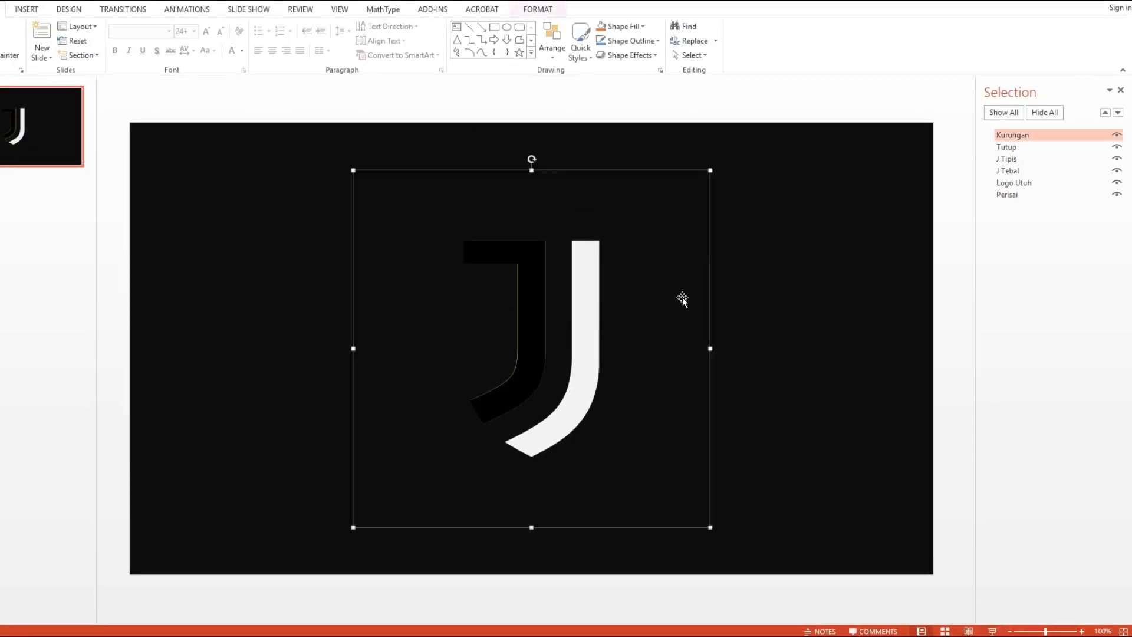
left_click(760, 215)
left_click(677, 266)
left_click(761, 231)
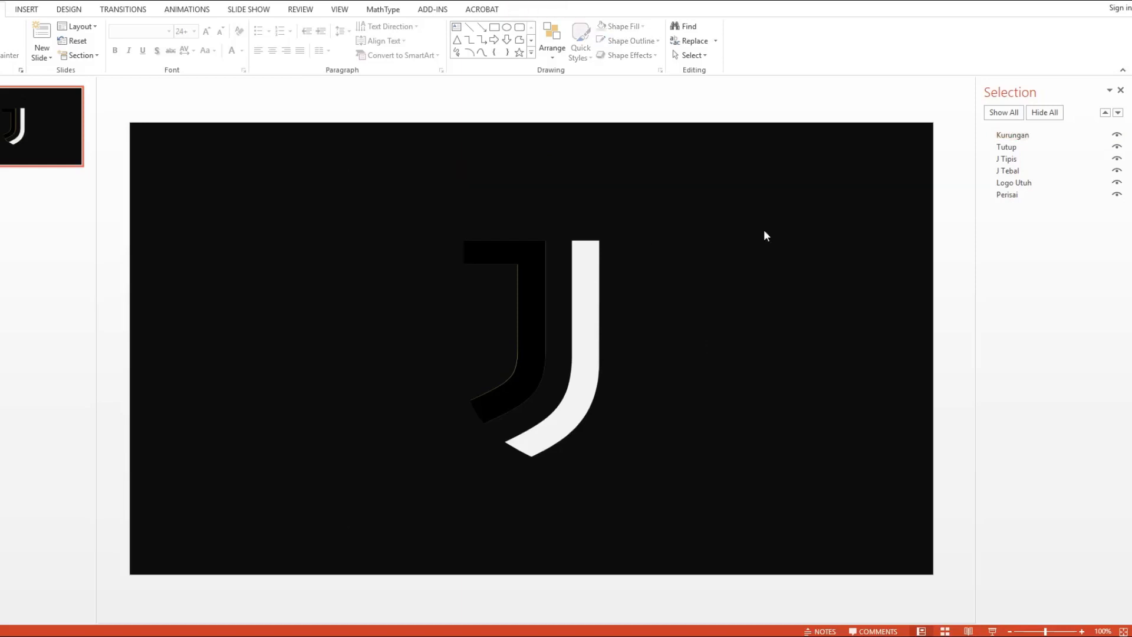
- Set the slide background to a solid fill in the golden-orange standard colour so it contrasts with the Kurungan frame
right_click(799, 235)
left_click(854, 338)
left_click(1106, 241)
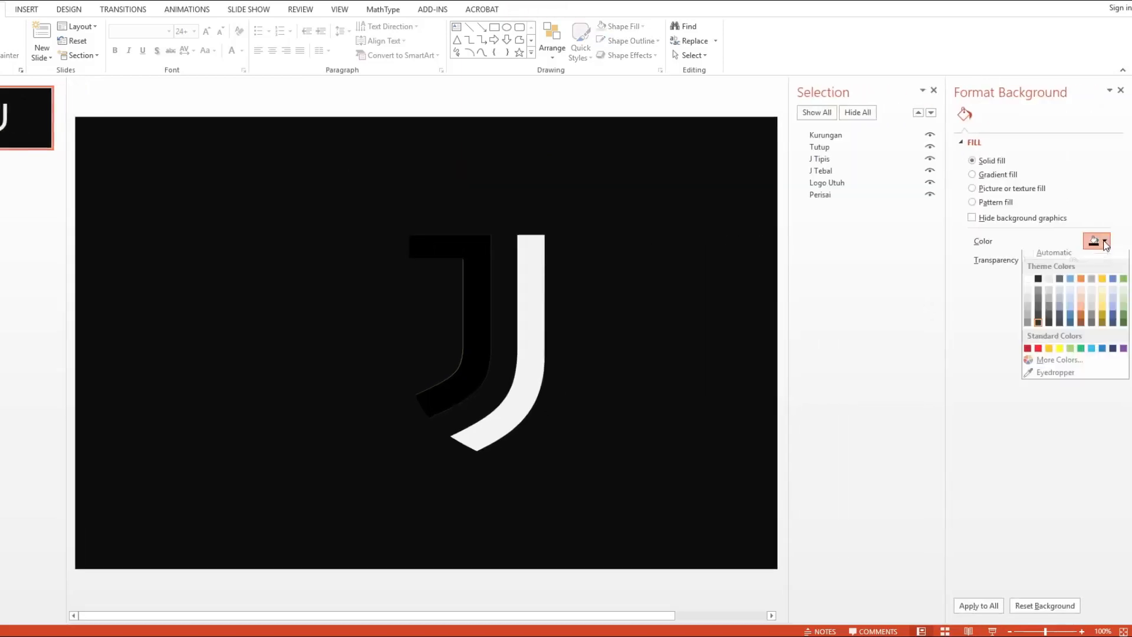
left_click(1055, 352)
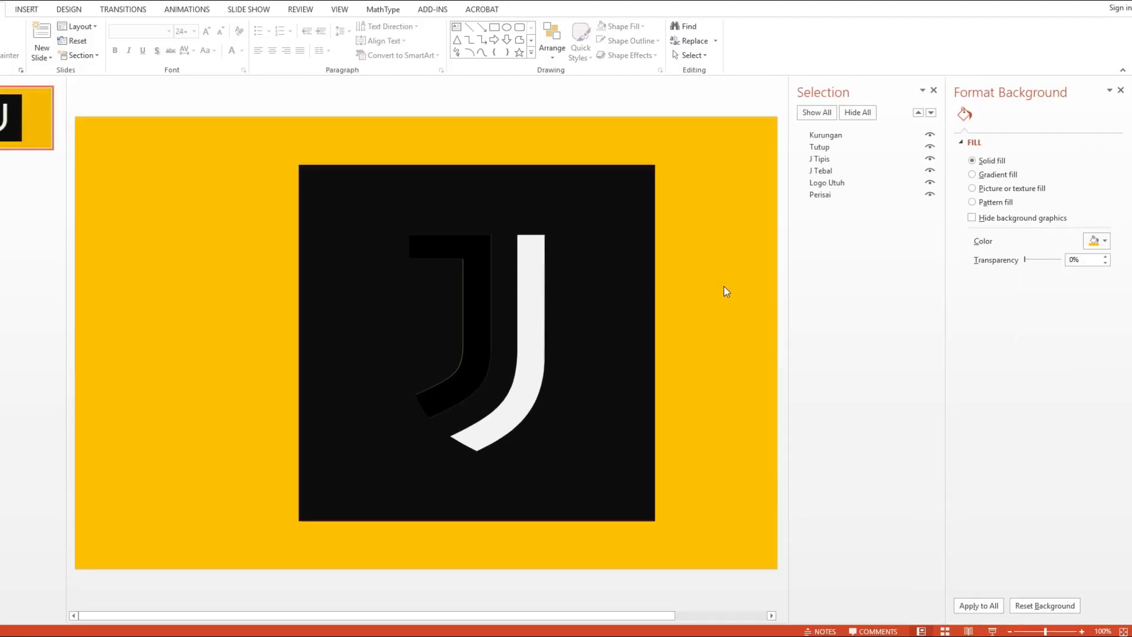
left_click(625, 311)
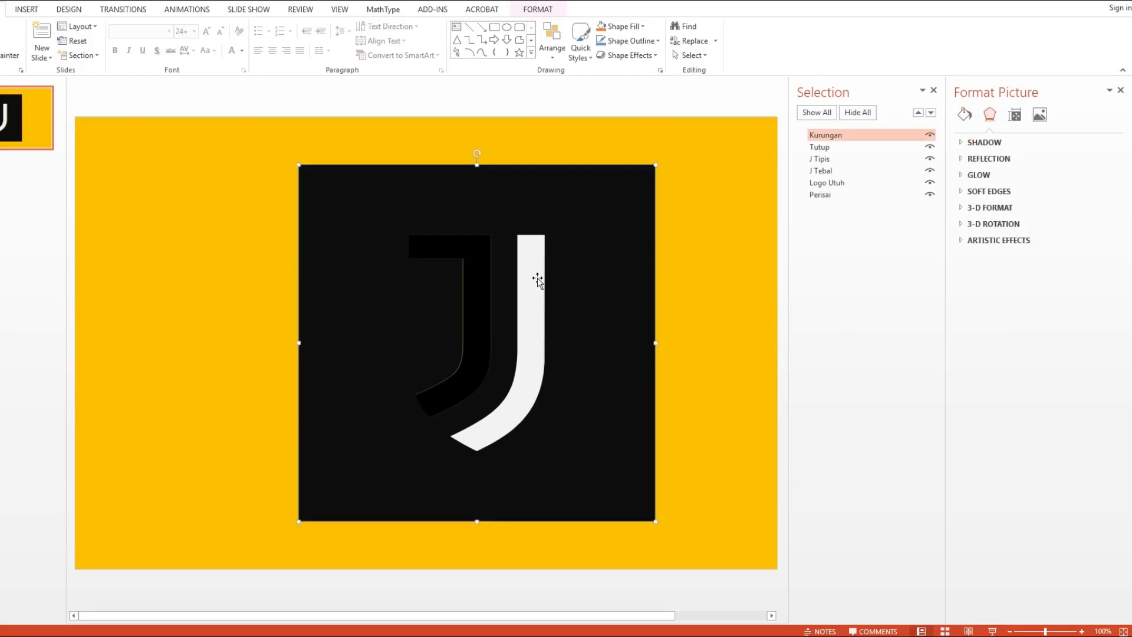
left_click(702, 211)
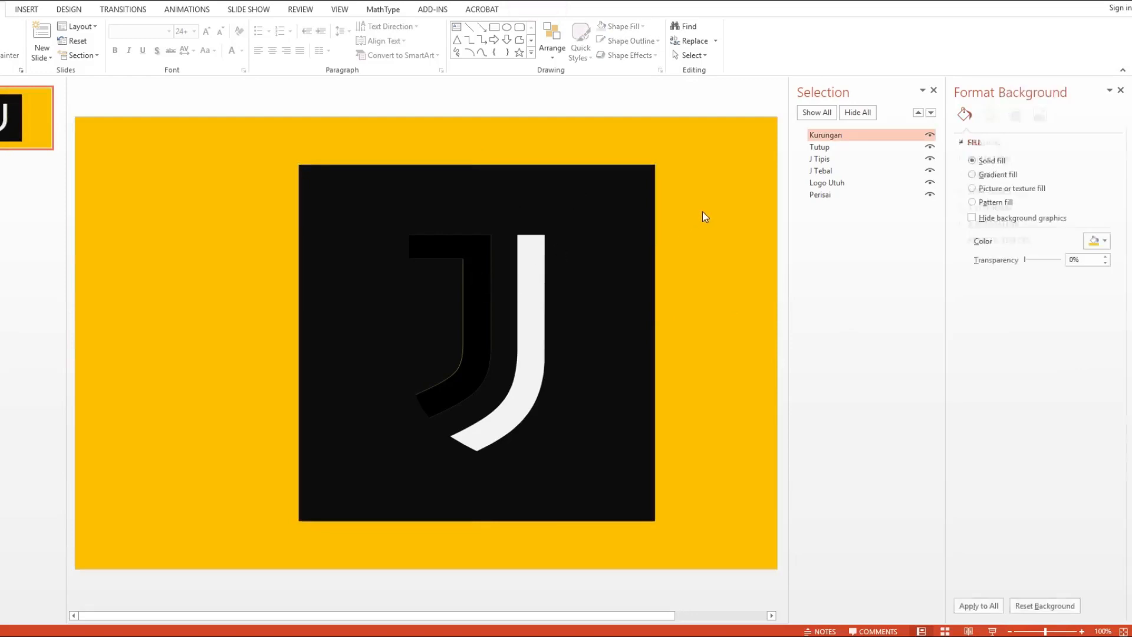
- Close the object list and background formatting options, and display the Animation Pane
left_click(933, 89)
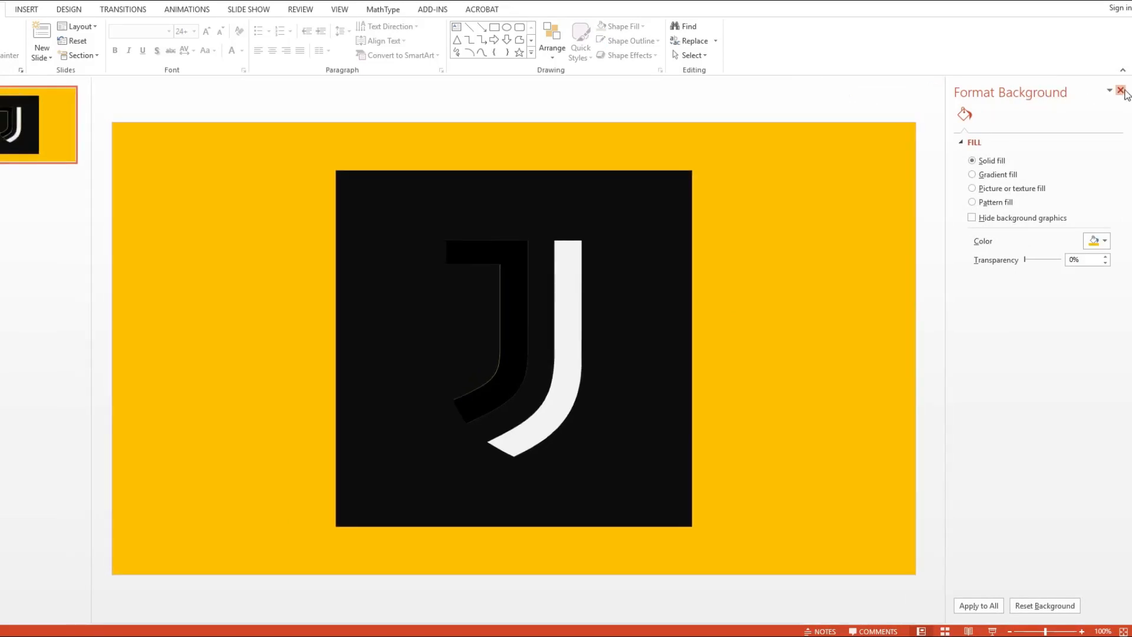
left_click(1120, 90)
left_click(206, 10)
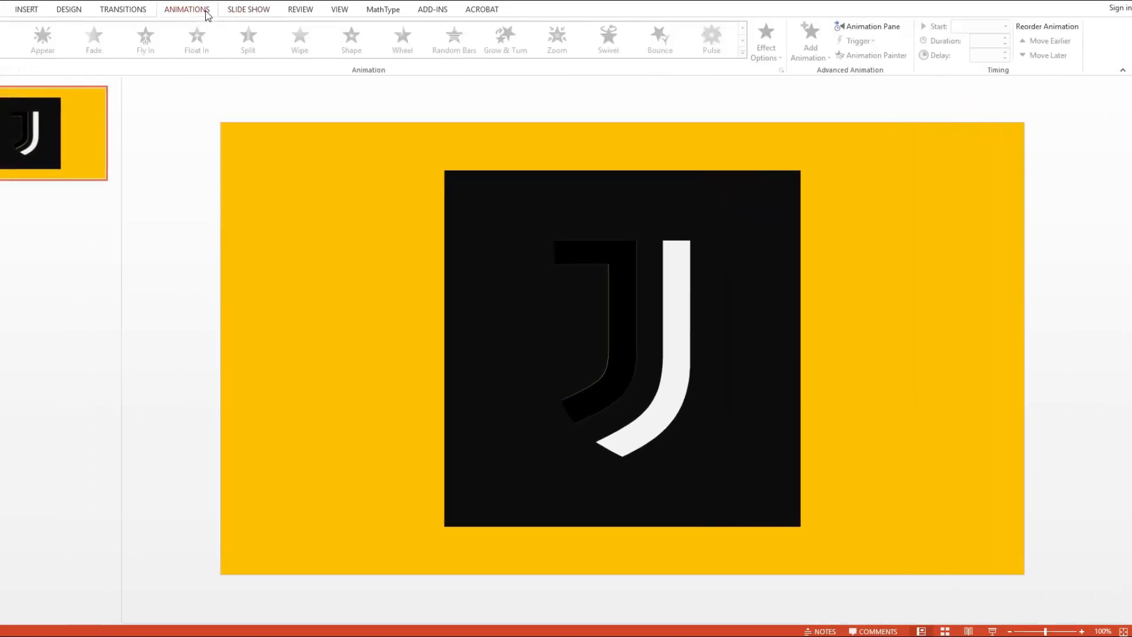
left_click(866, 25)
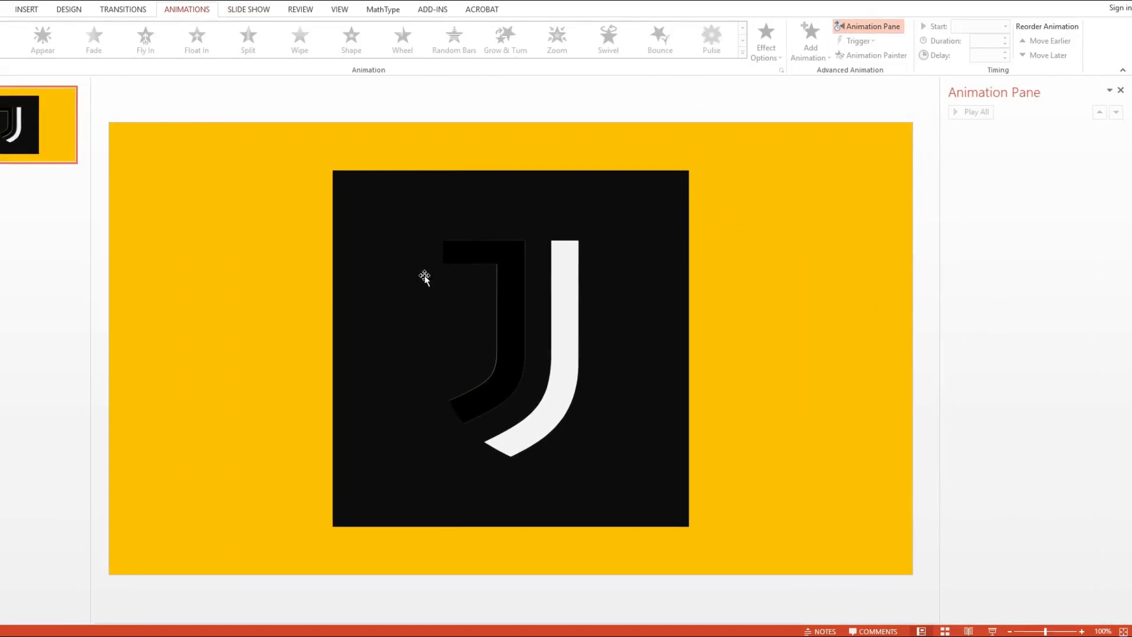
- Send the black Kurungan frame to the back, behind the other logo pieces
left_click_drag(292, 225, 527, 429)
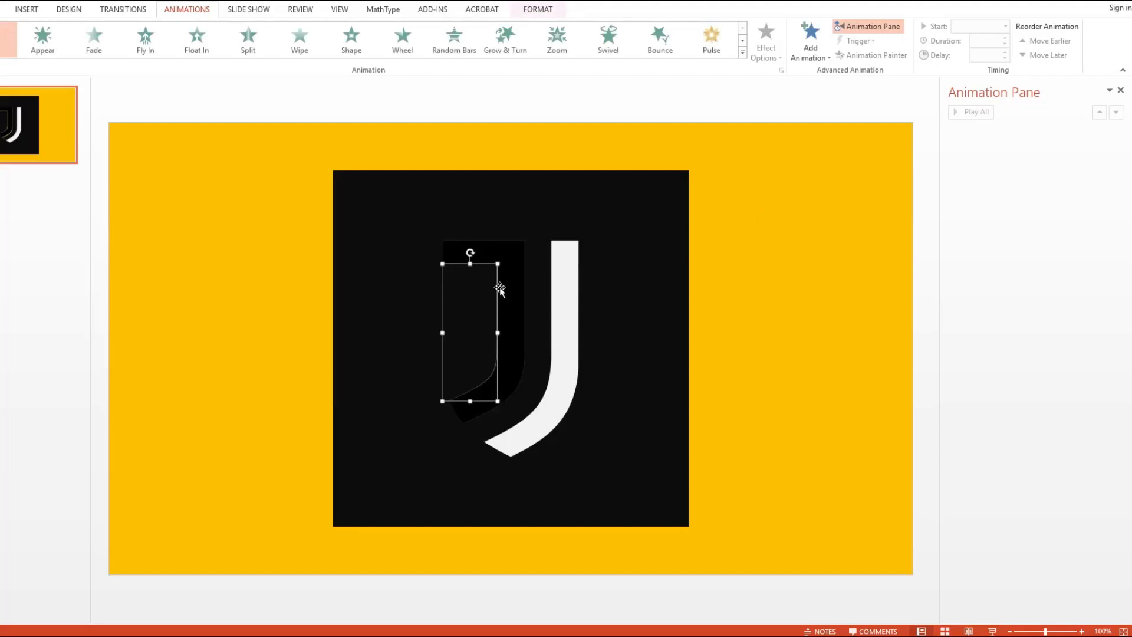
left_click(608, 263)
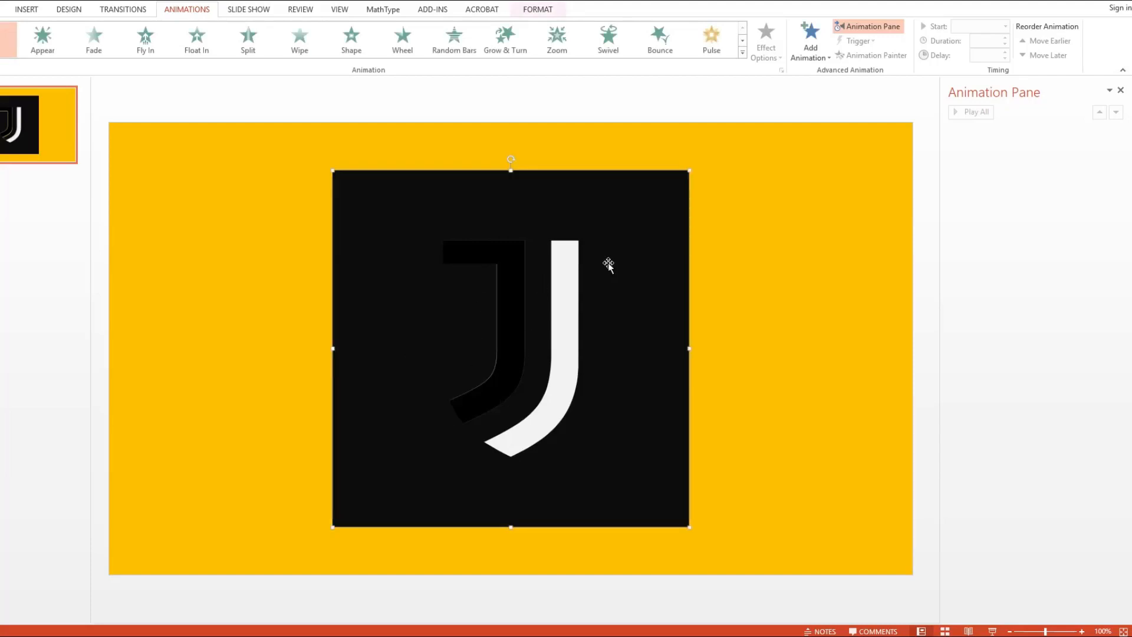
right_click(607, 263)
left_click(627, 331)
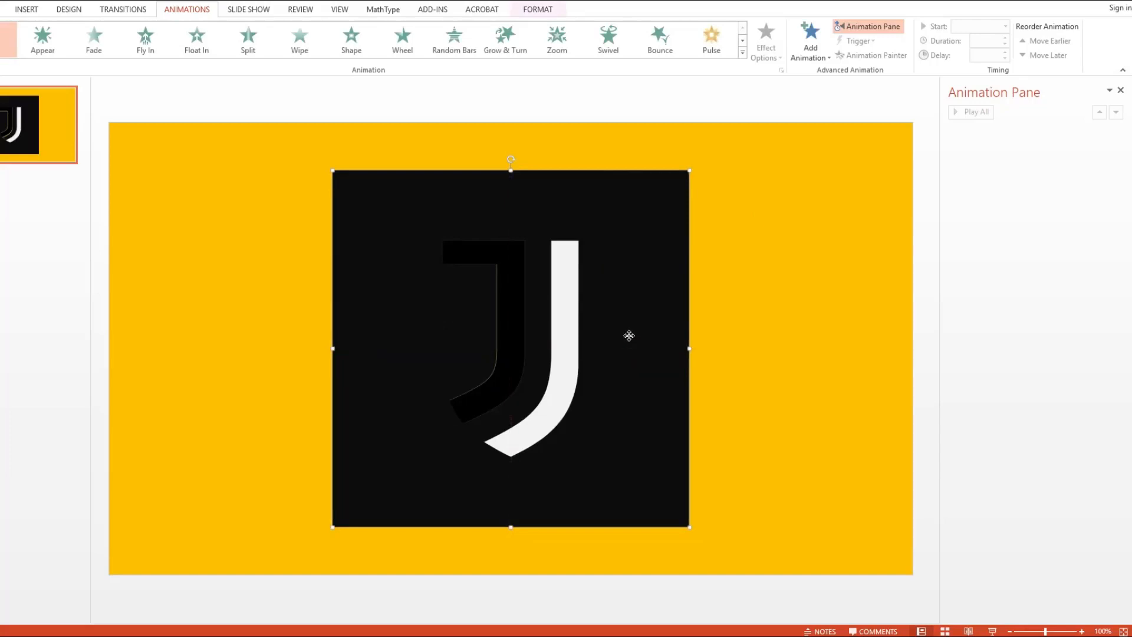
right_click(637, 307)
mouse_move(715, 431)
left_click(778, 427)
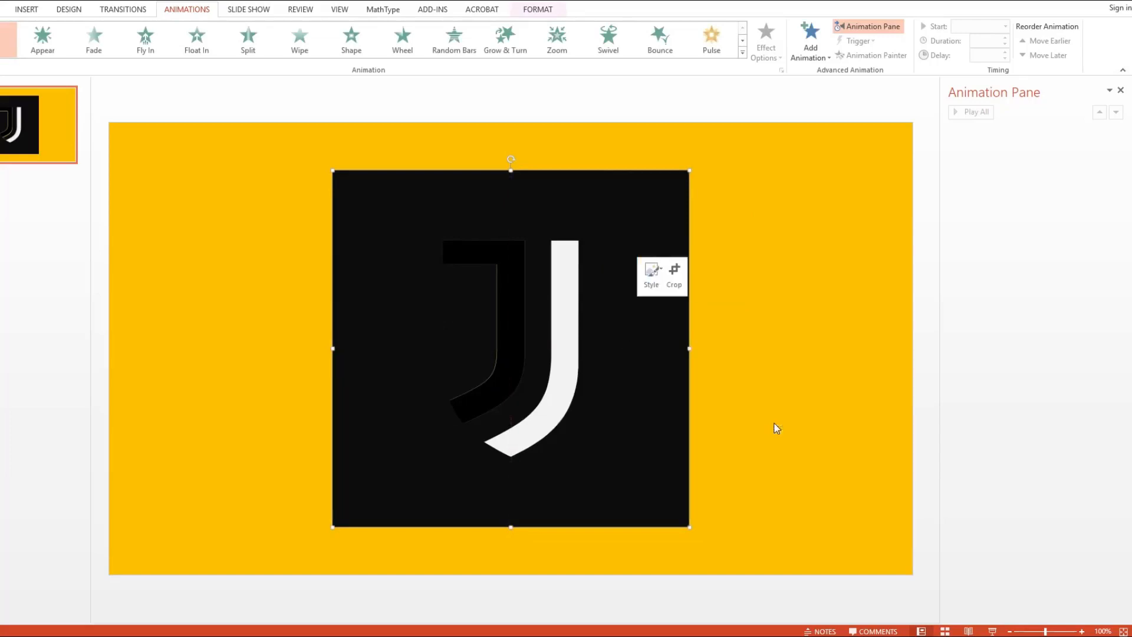
- Try moving the J pieces out of place on the slide and undo each move
left_click_drag(565, 266, 625, 301)
key("ctrl+z")
left_click_drag(538, 318, 471, 361)
key("ctrl+z")
- Move the Tutup cover piece horizontally off the shield until it aligns with the left edge of the black frame
left_click(458, 302)
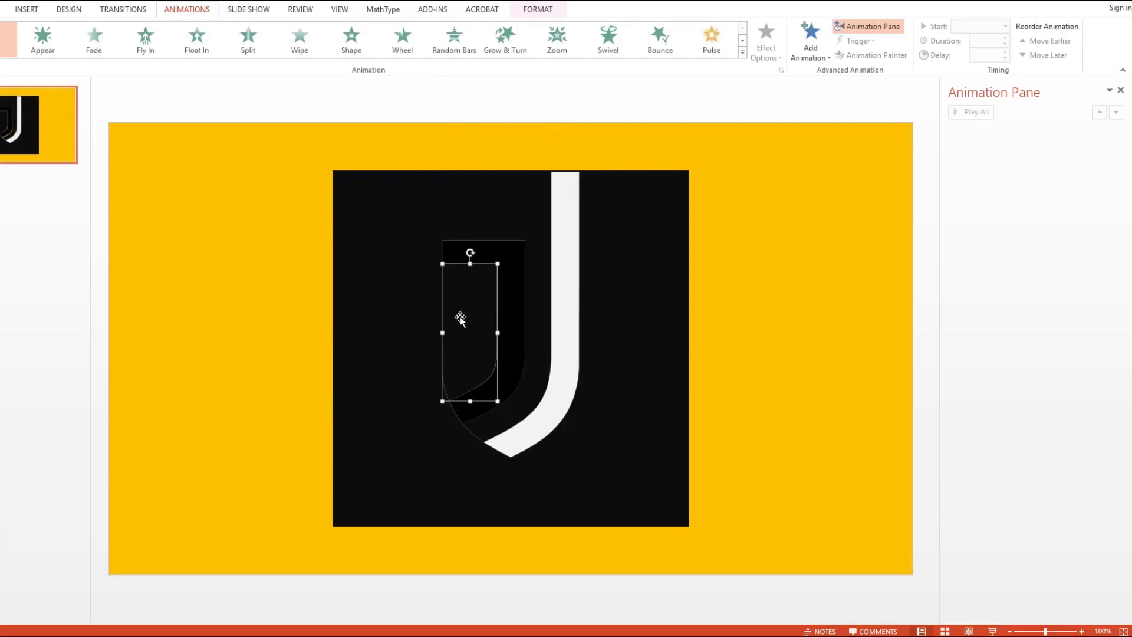
mouse_move(460, 325)
left_mouse_down()
mouse_move(354, 320)
mouse_move(469, 314)
left_mouse_up()
left_click(471, 316)
left_click_drag(474, 315, 366, 321)
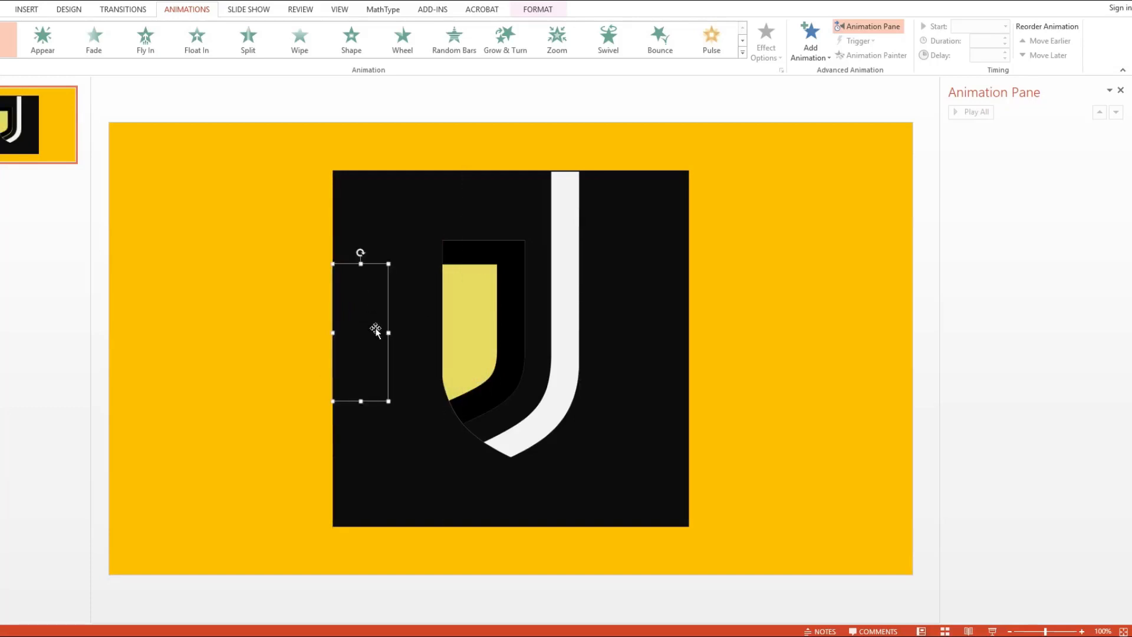
- Add a Right motion path to the Tutup piece and shorten it so it ends over the shield's inner yellow area
left_click(804, 53)
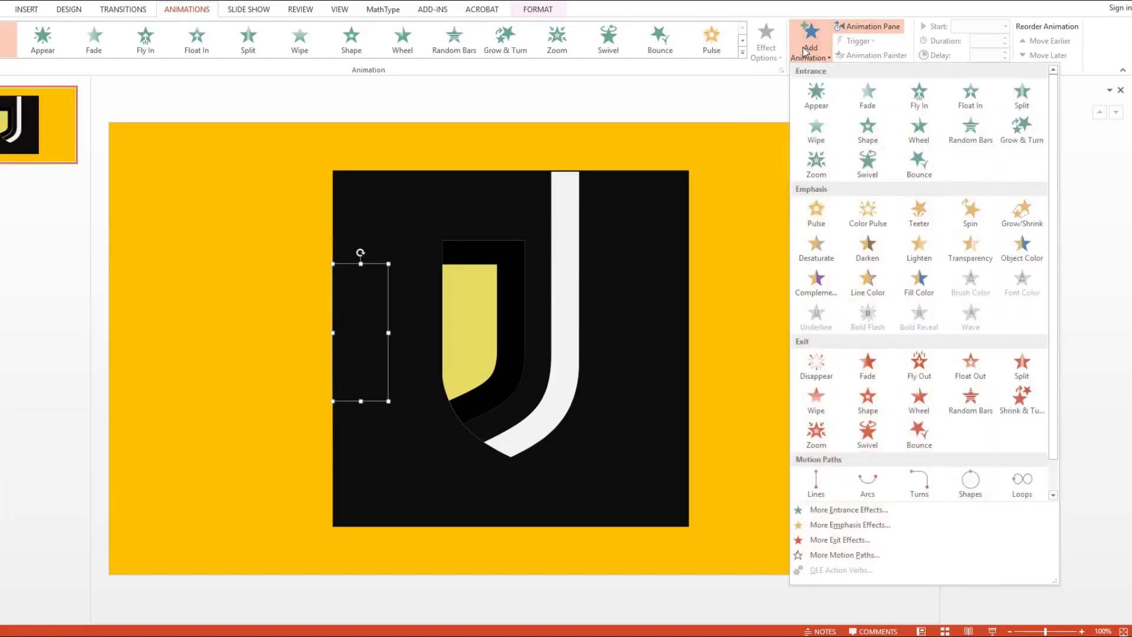
left_click(837, 554)
scroll(551, 410, "down", 2)
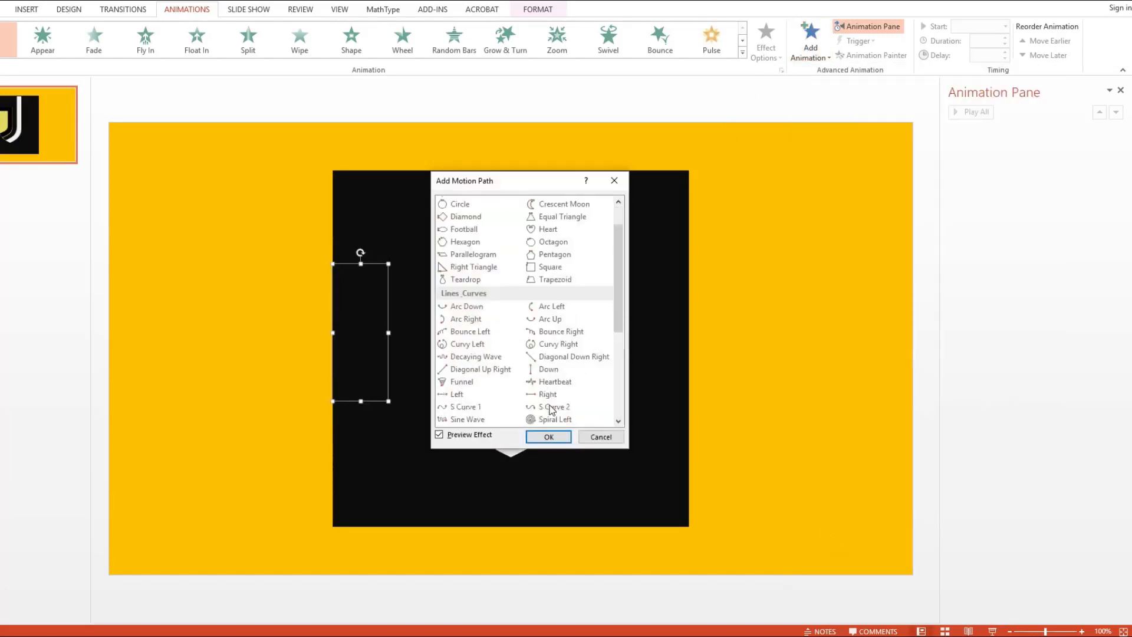
scroll(551, 410, "down", 3)
left_click(560, 282)
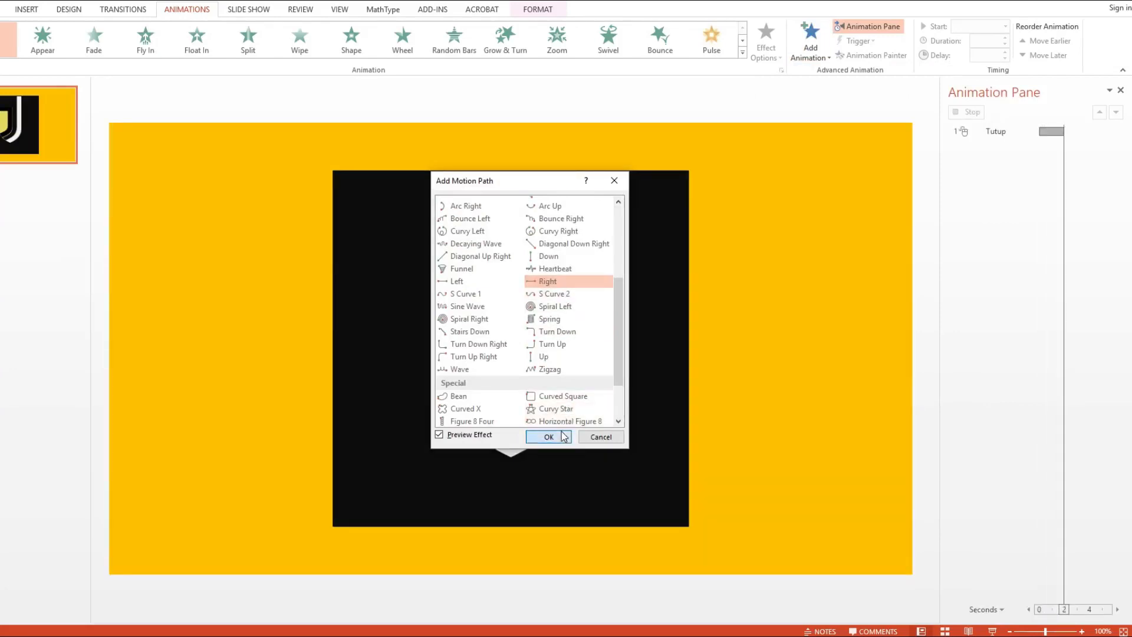
left_click(563, 436)
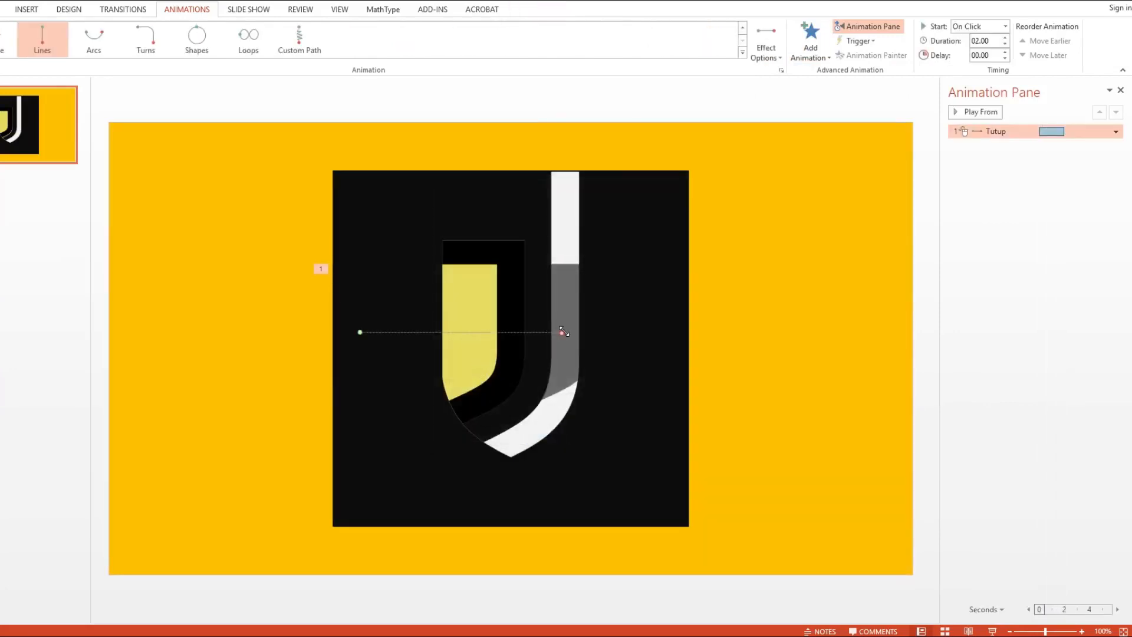
left_click_drag(563, 332, 470, 333)
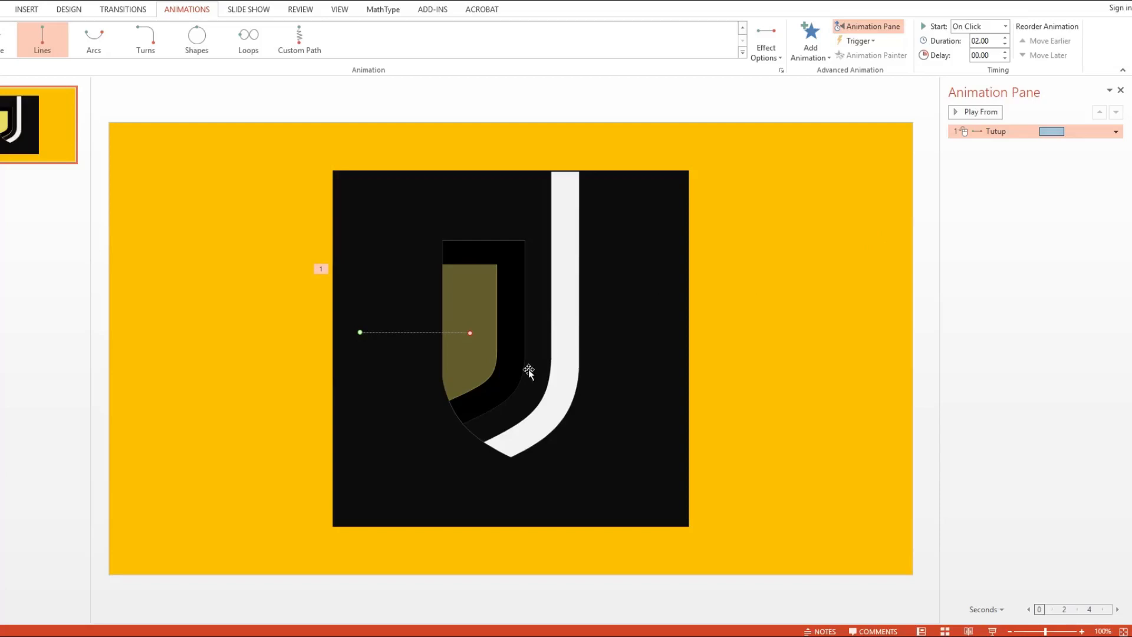
- Move J Tebal and J Tipis together diagonally down and right off the shield, to the lower edge of the black frame
left_click(470, 424)
left_click(533, 431, "shift")
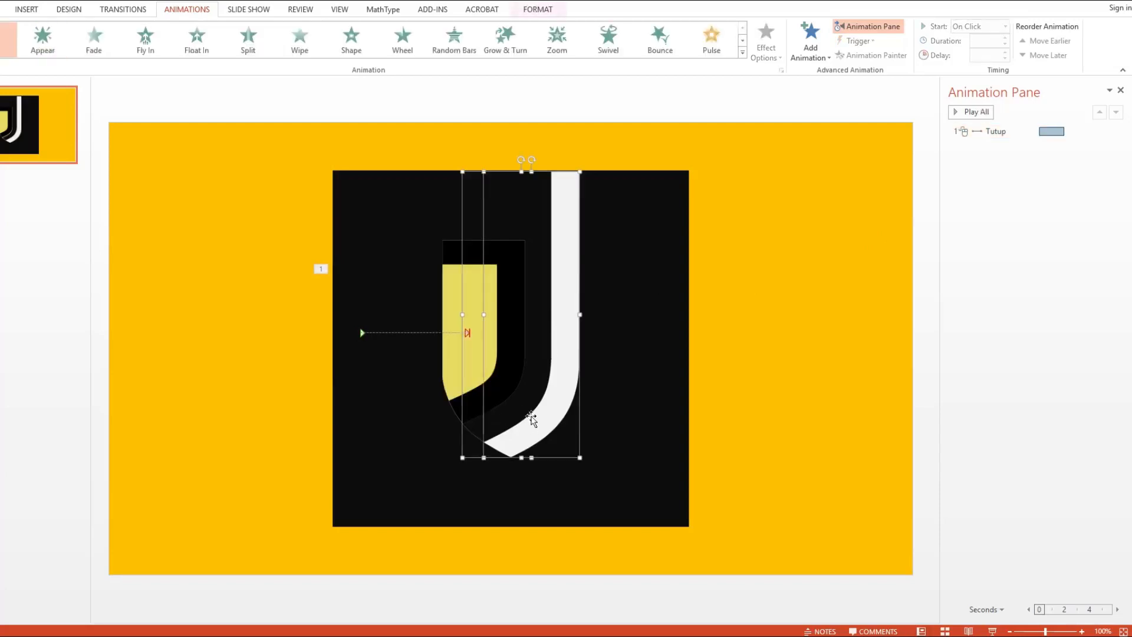
left_click_drag(534, 370, 619, 424)
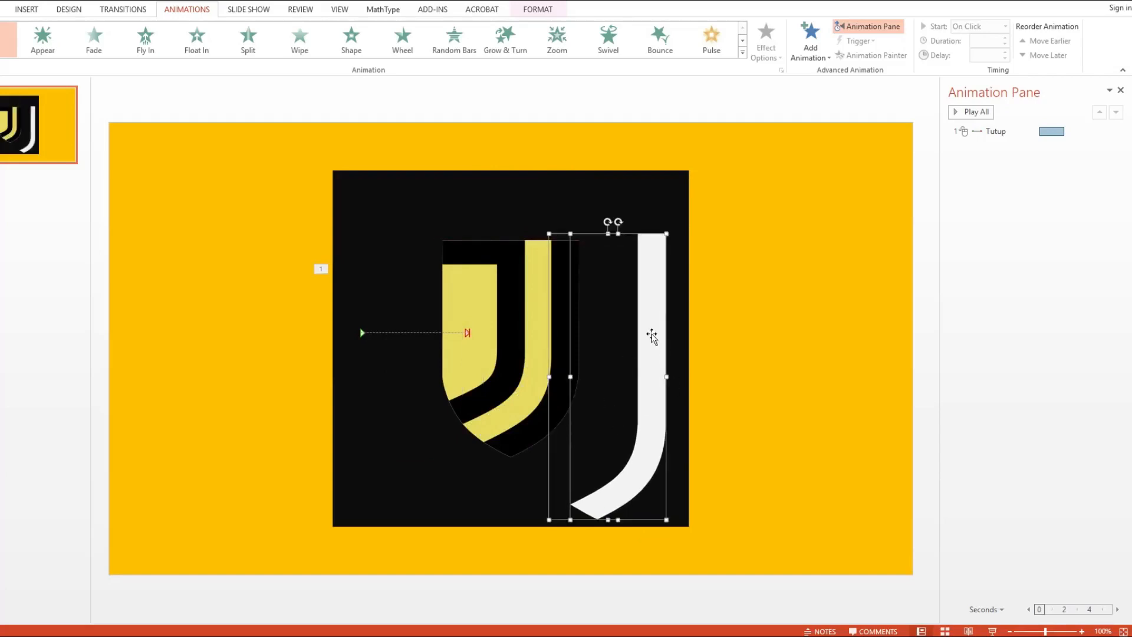
left_click_drag(656, 316, 646, 321)
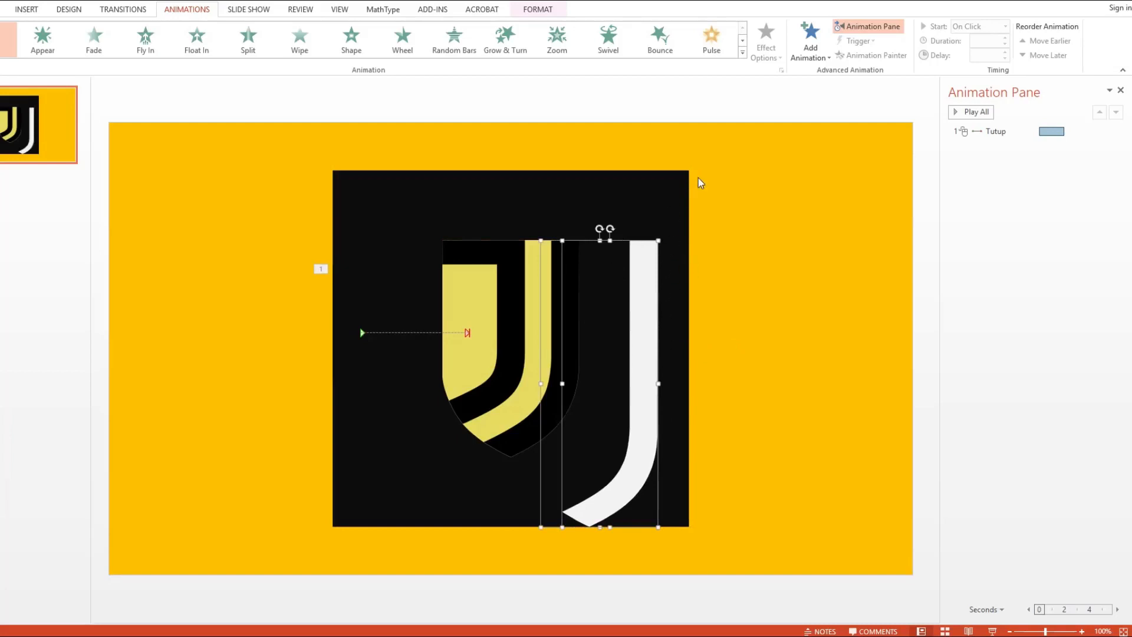
- Add a Diagonal Down Right motion path to both J pieces and redirect the path ends to their original positions on the shield
left_click(809, 56)
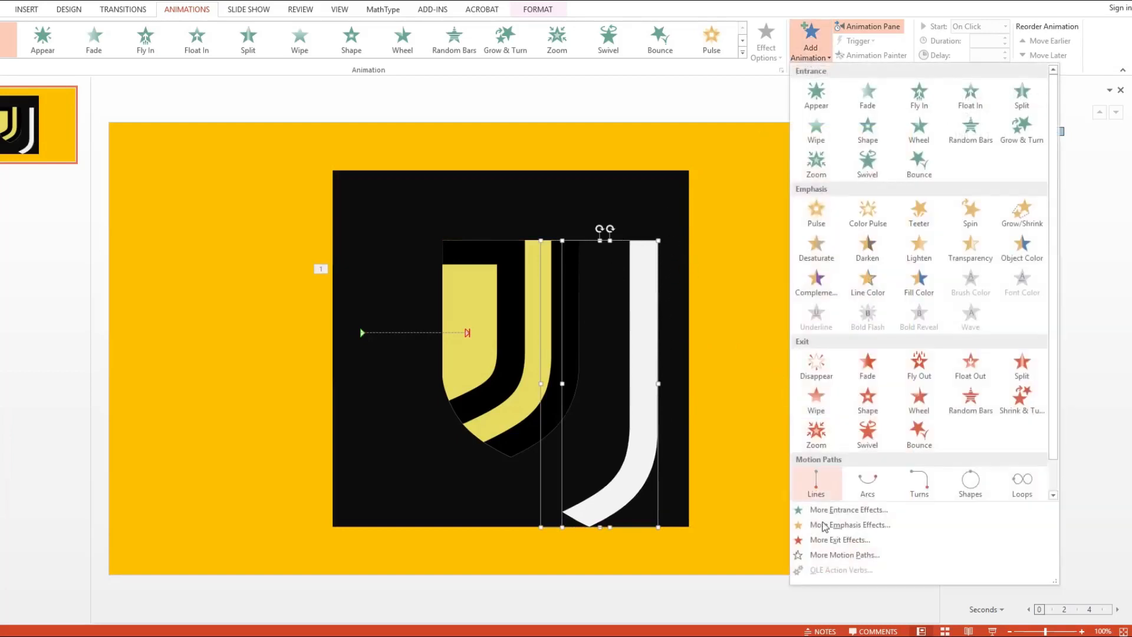
left_click(852, 557)
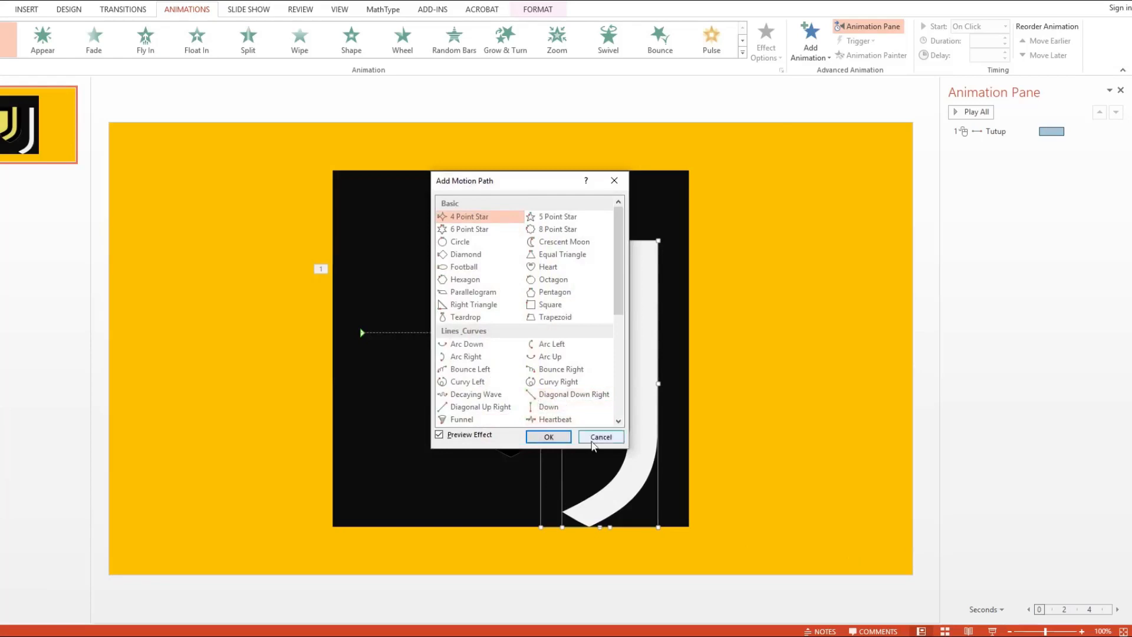
left_click(548, 399)
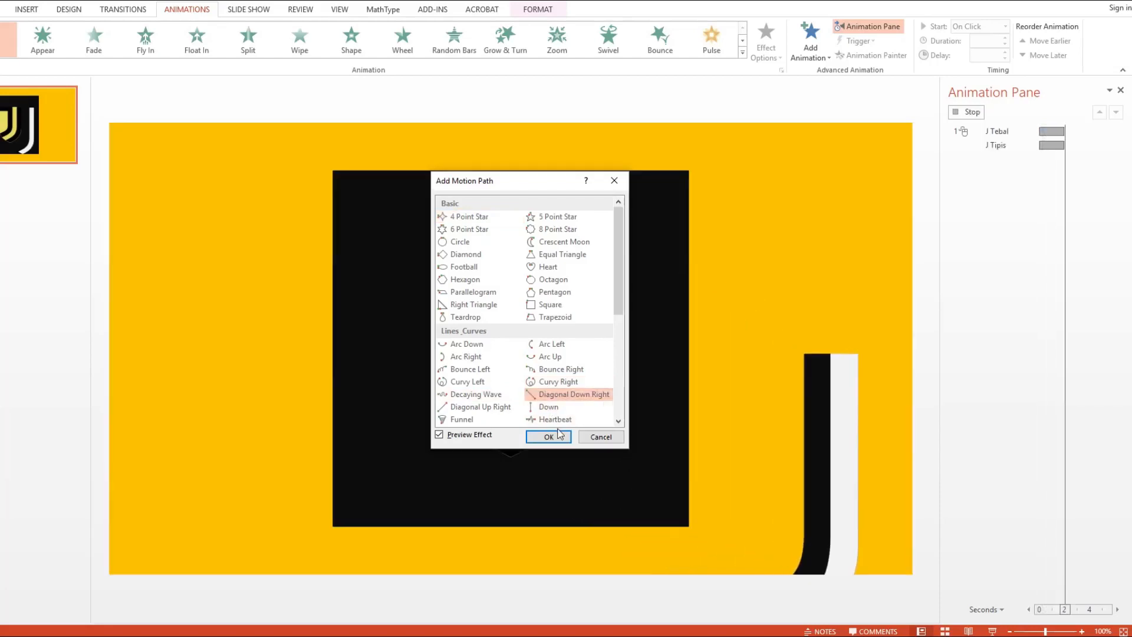
left_click(558, 437)
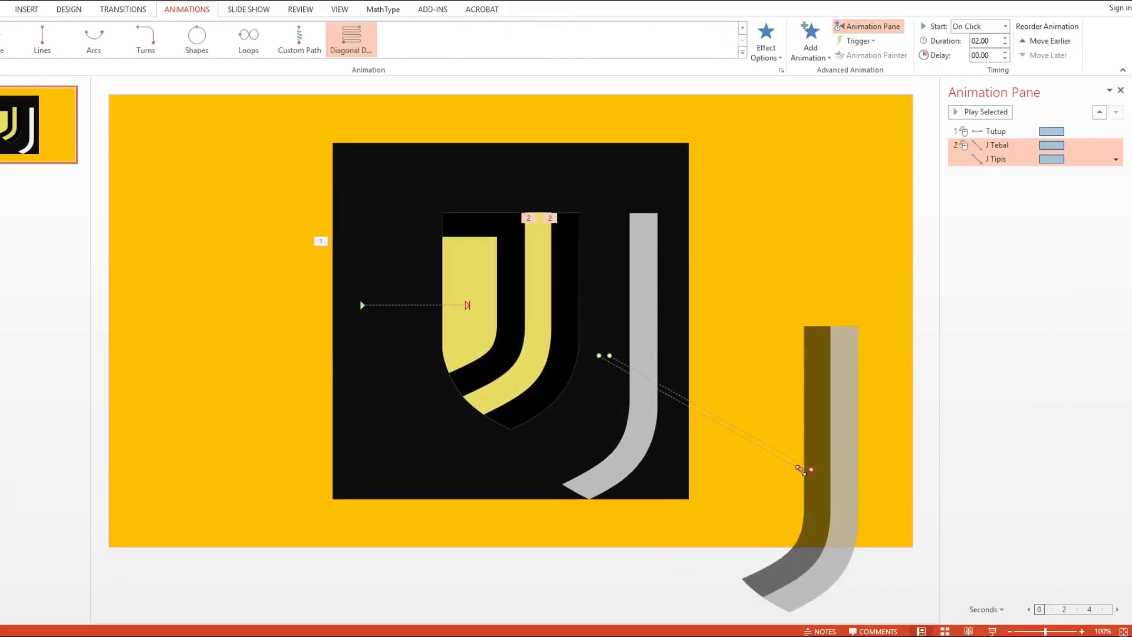
left_click_drag(801, 471, 524, 288)
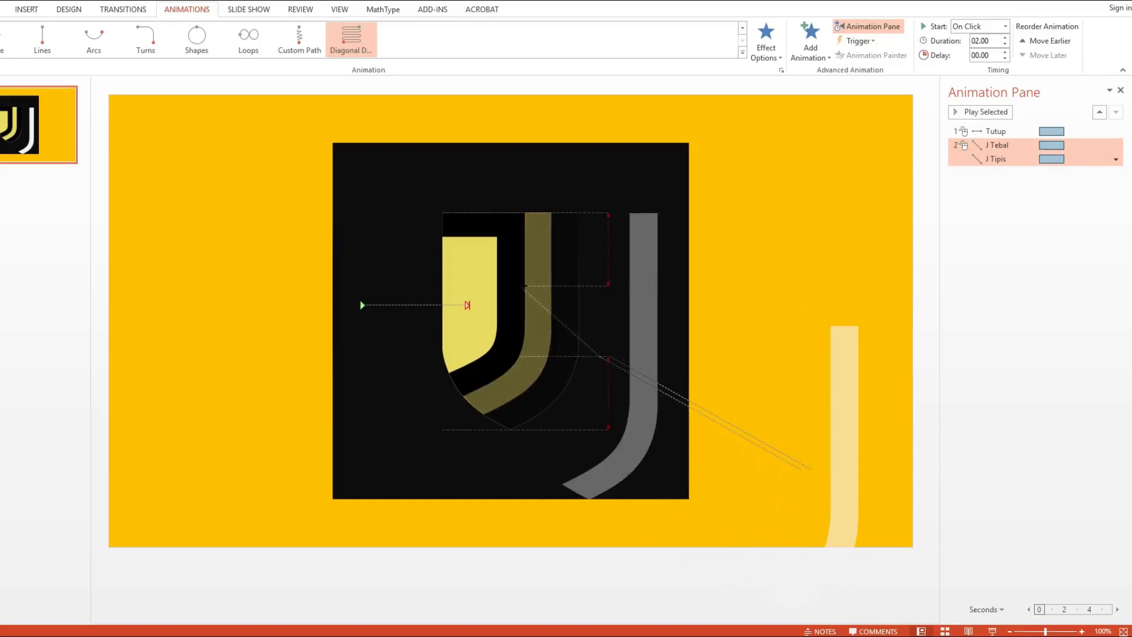
left_click_drag(524, 287, 523, 287)
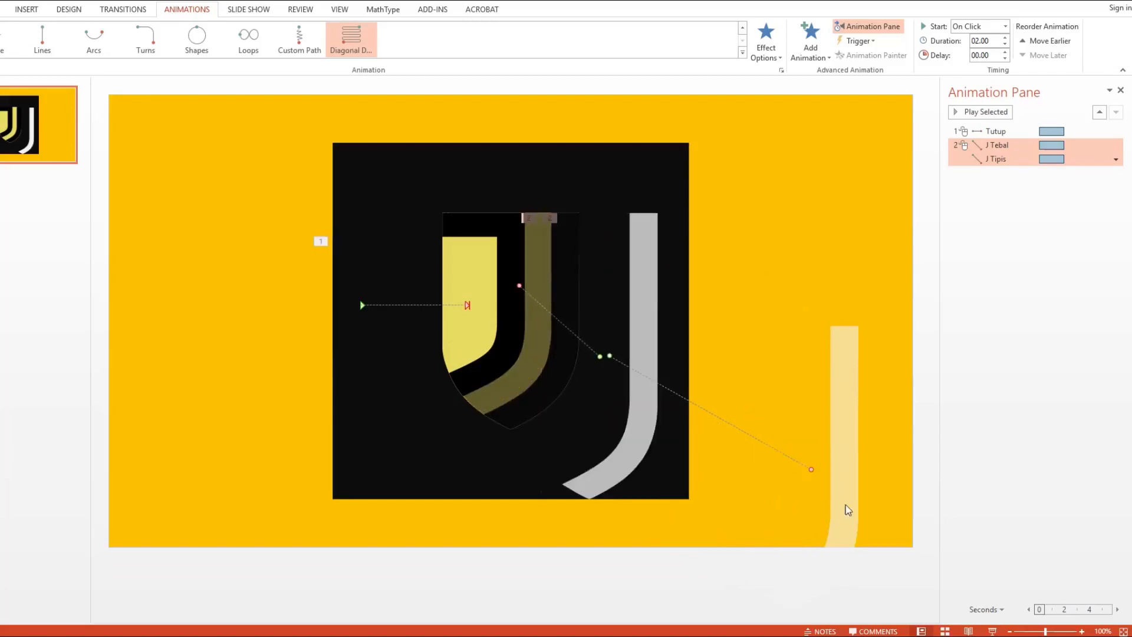
left_click_drag(811, 469, 528, 285)
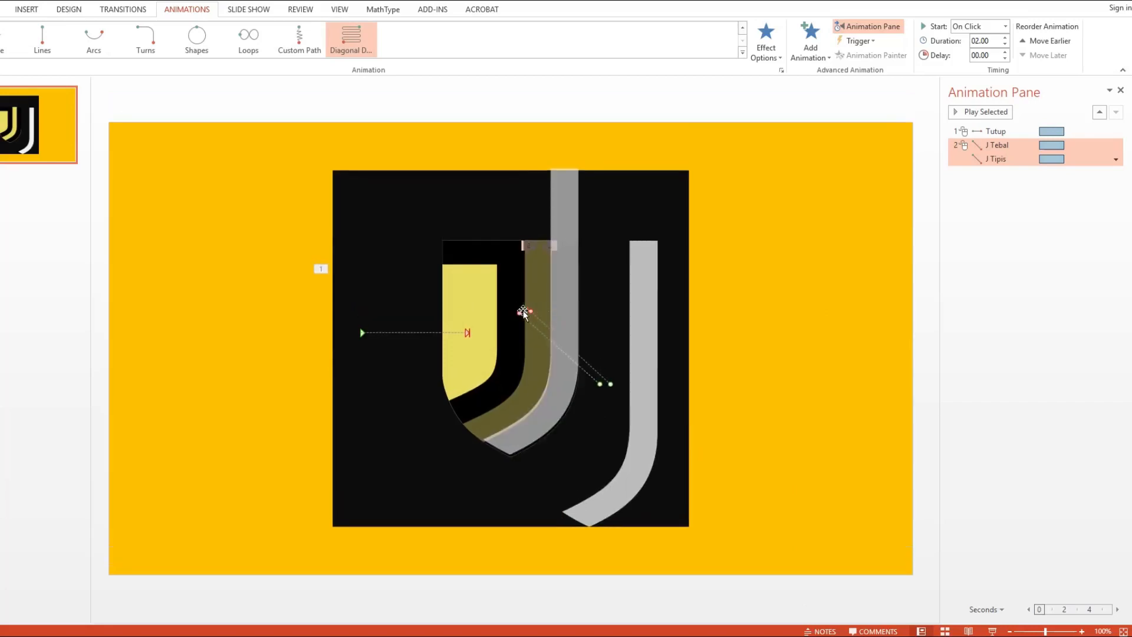
- Fine-tune the end points of both J motion paths so the pieces line up exactly with the shield's stripes
scroll(530, 314, "up", 10)
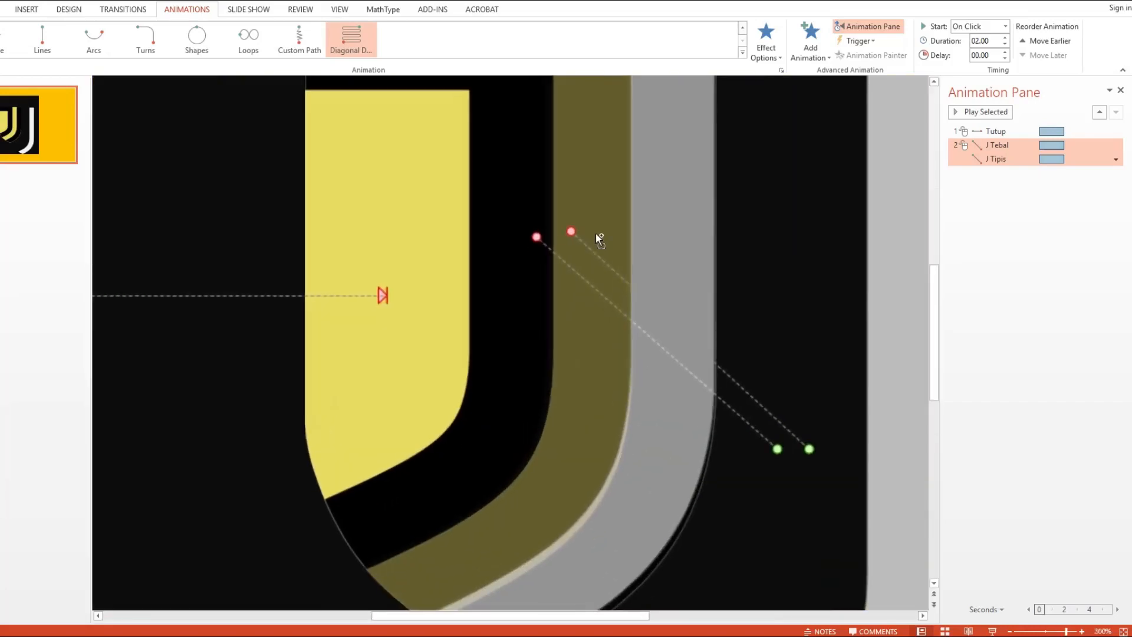
scroll(592, 193, "down", 2)
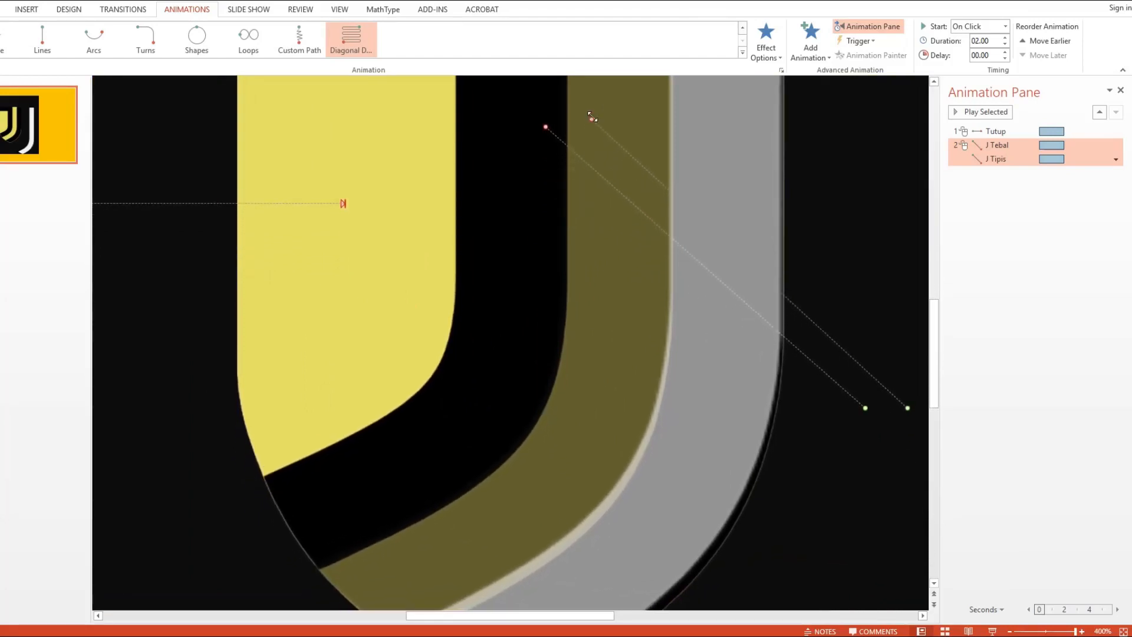
left_click_drag(592, 118, 591, 134)
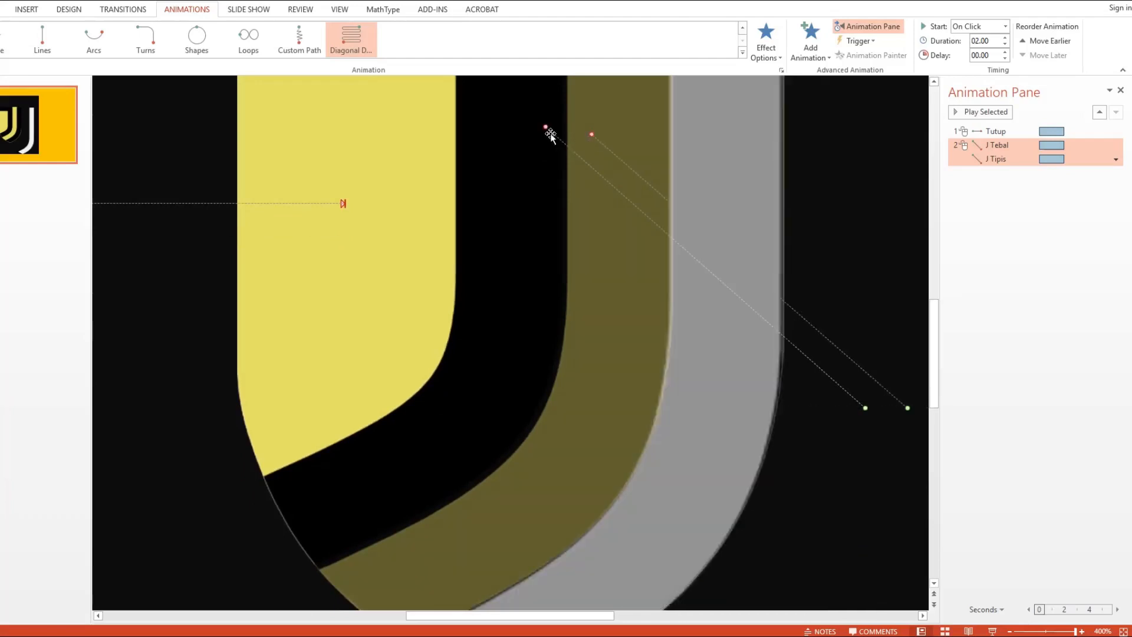
left_click_drag(908, 408, 907, 407)
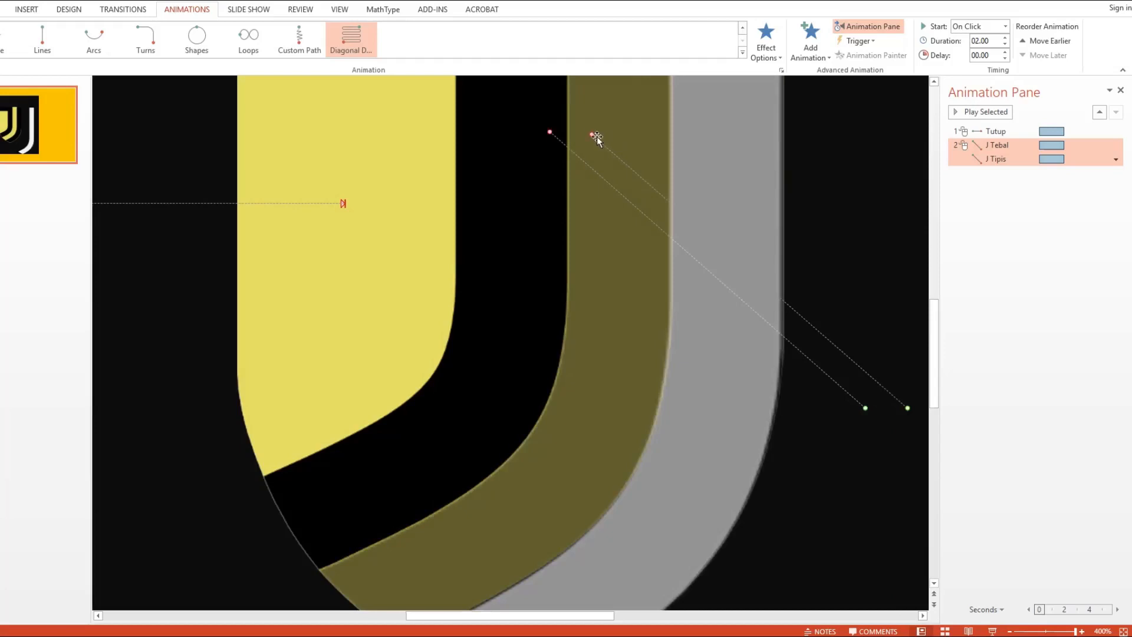
scroll(638, 166, "down", 10)
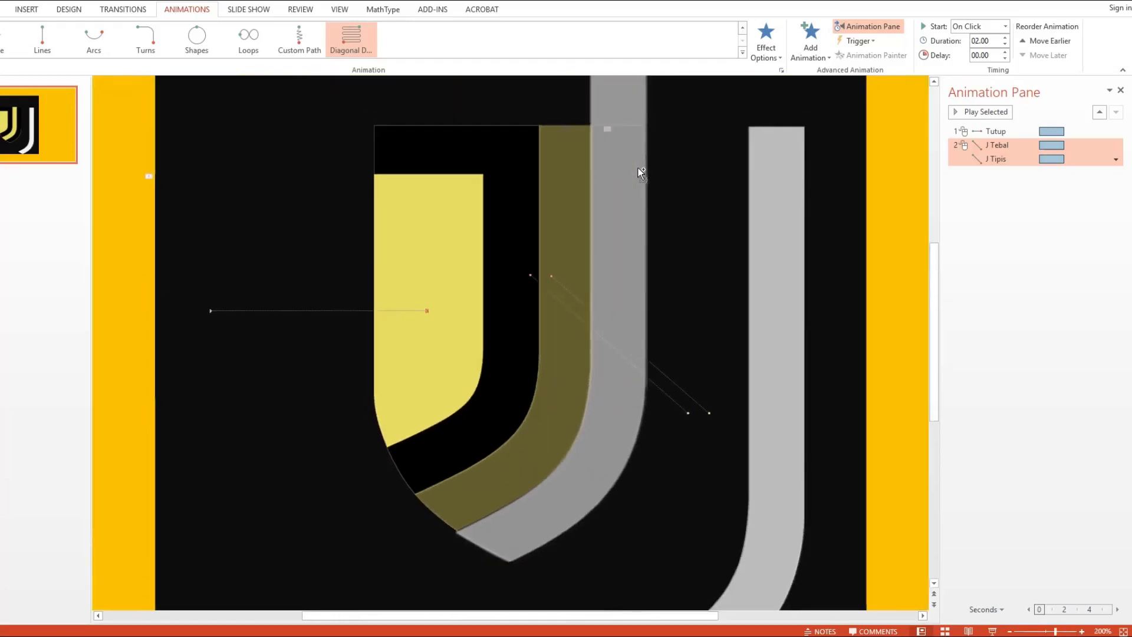
scroll(638, 168, "down", 2)
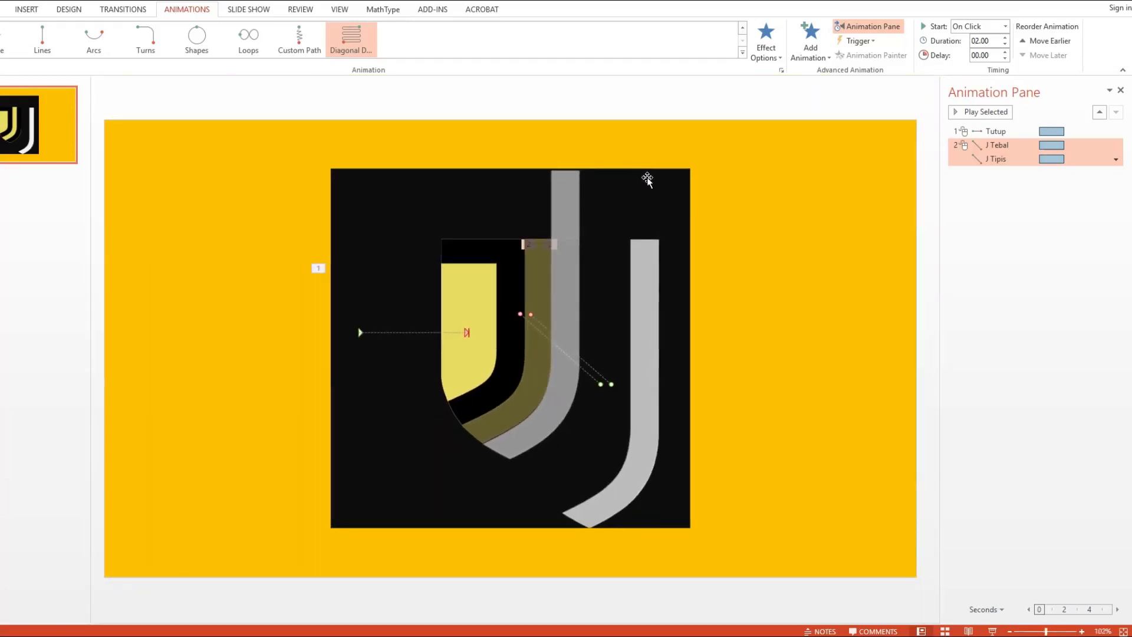
key("Escape")
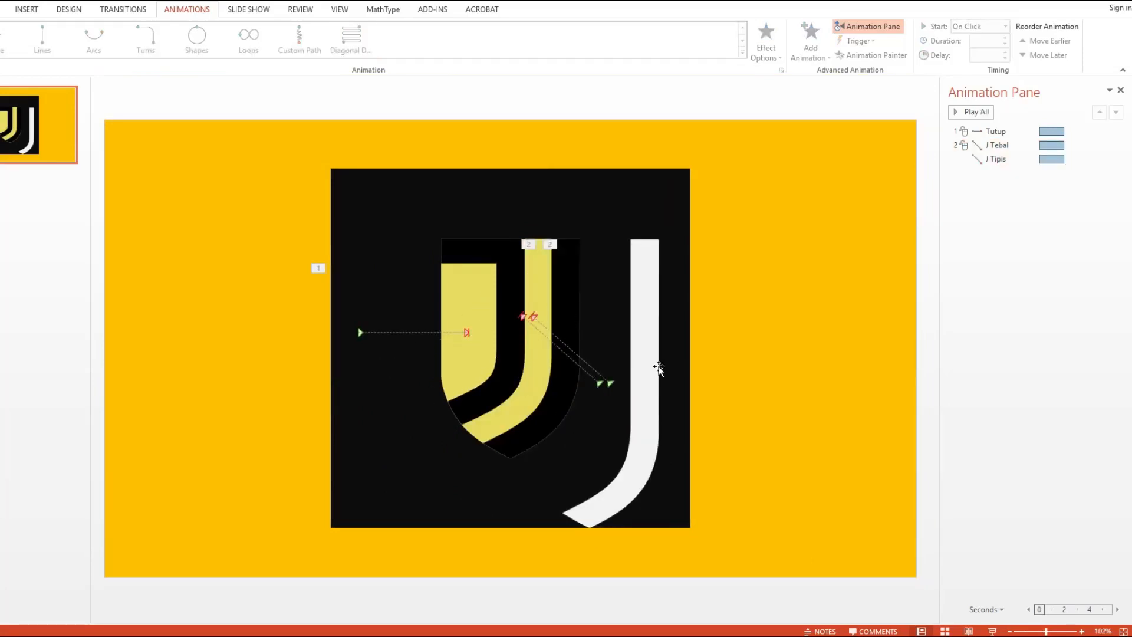
- Set all three motion paths to Start With Previous and move Tutup below J Tipis in the animation order
left_click(1009, 159)
left_click(1014, 135, "shift")
right_click(1014, 135)
left_click(1025, 161)
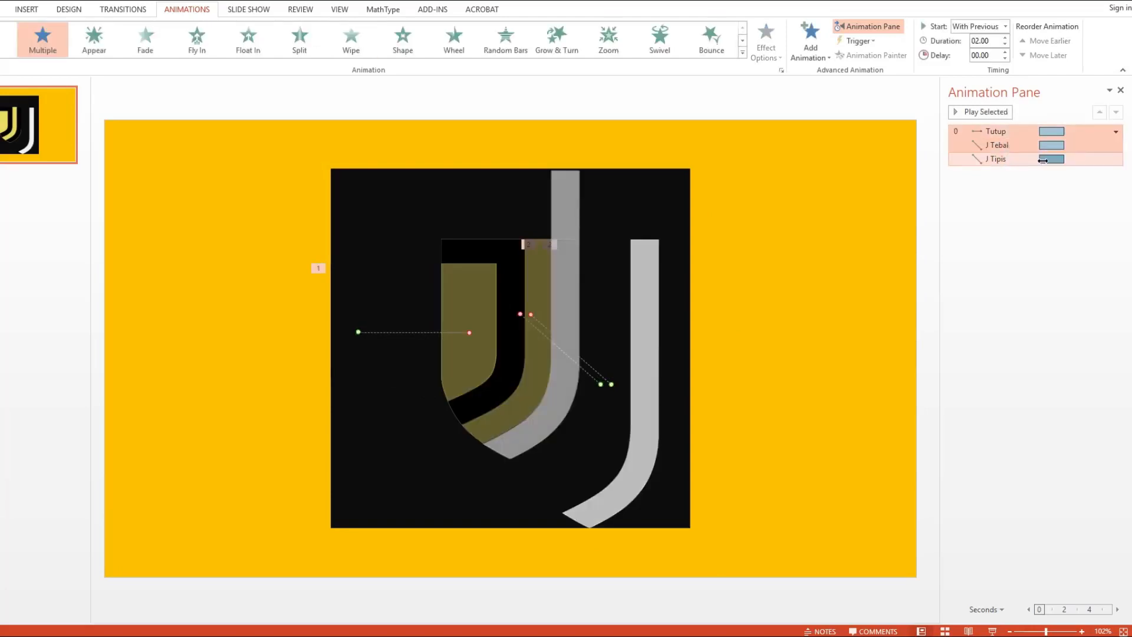
left_click(1014, 145)
left_click_drag(1006, 129, 1016, 156)
- Give the J Tebal, J Tipis and Tutup motion paths a smooth end of 2 sec
left_click(997, 131)
left_click(1009, 158, "shift")
right_click(1011, 159)
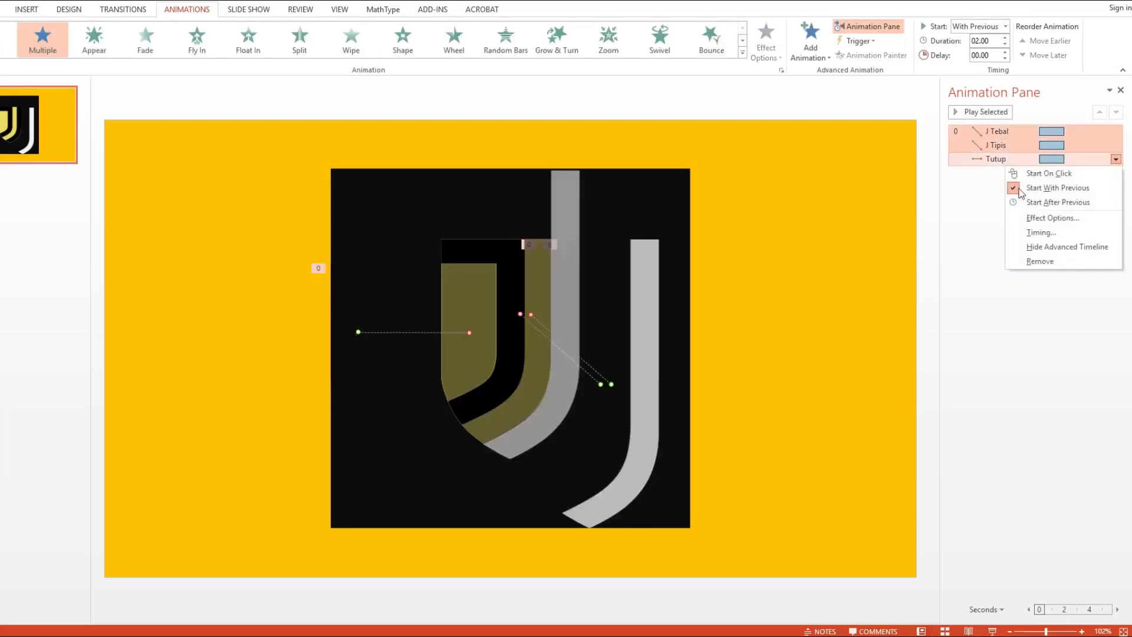
left_click(1031, 217)
left_click_drag(515, 284, 574, 297)
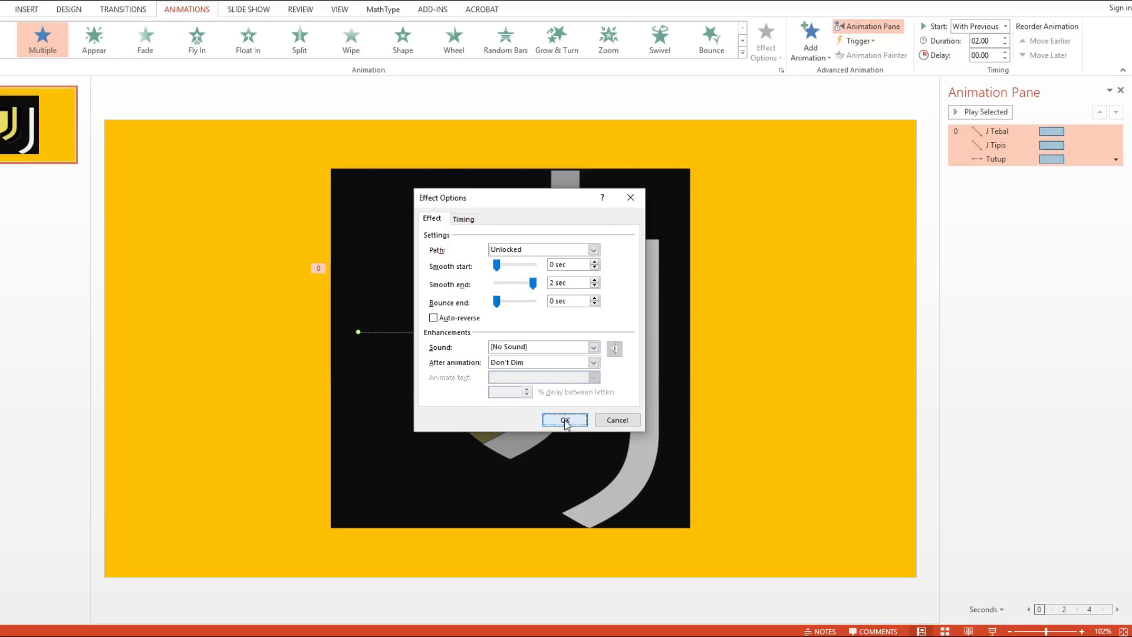
left_click(564, 420)
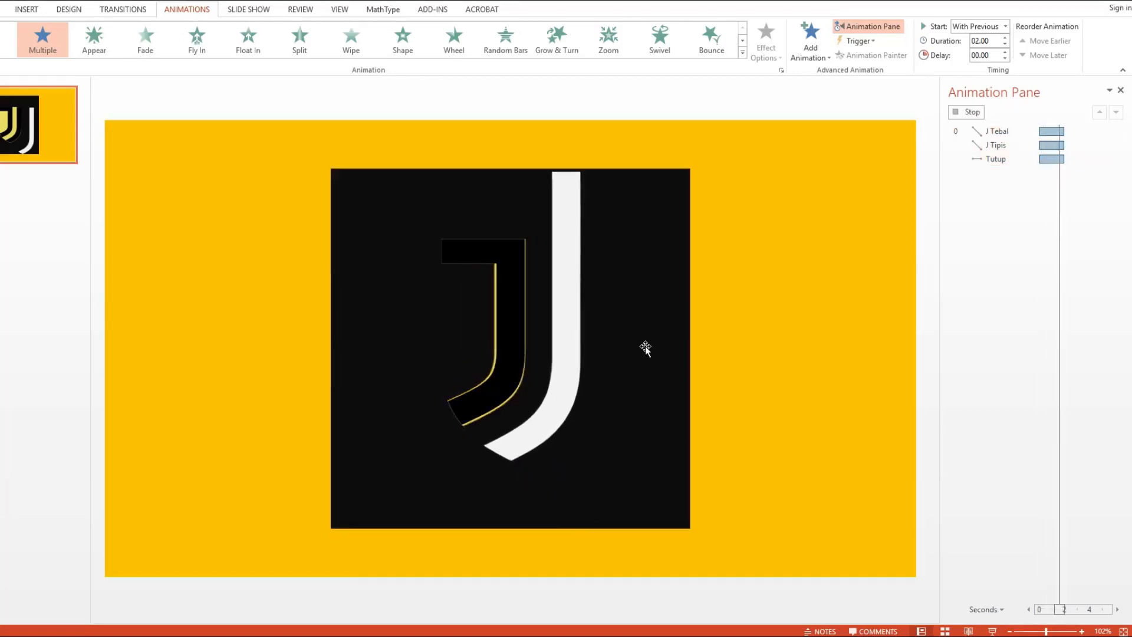
left_click(1006, 197)
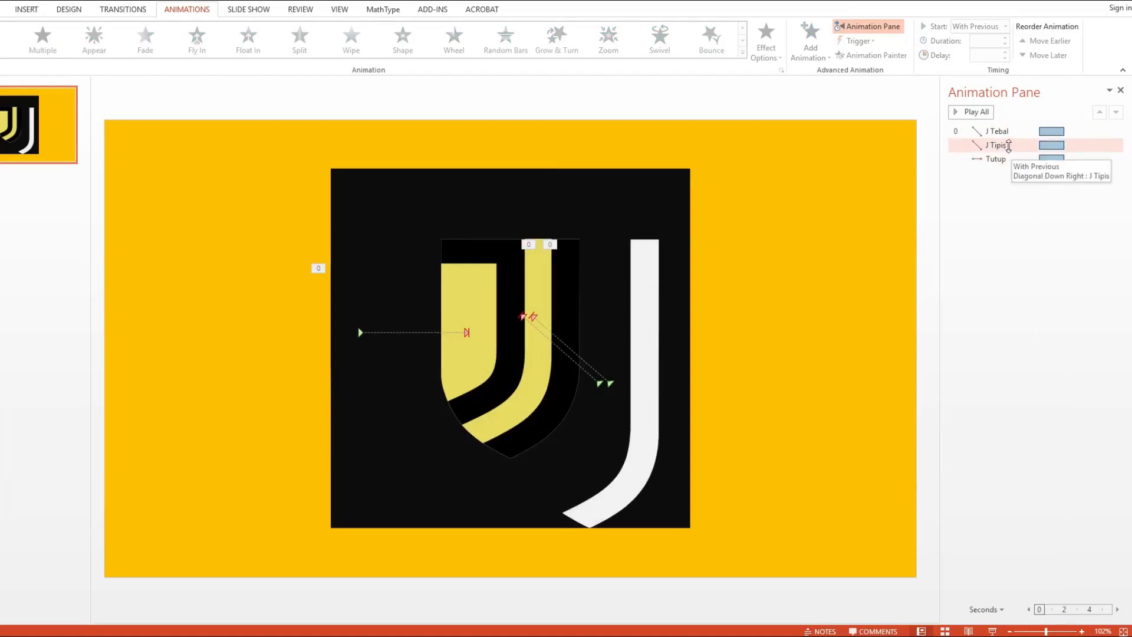
- Set the duration of the J Tebal and J Tipis animations to 0.8 seconds
left_click(1008, 146)
left_click(997, 131, "ctrl")
left_click(990, 42)
key("BackSpace")
type(".8")
key("Return")
- Set the duration of the Tutup animation to 1.2 seconds
left_click(1004, 160)
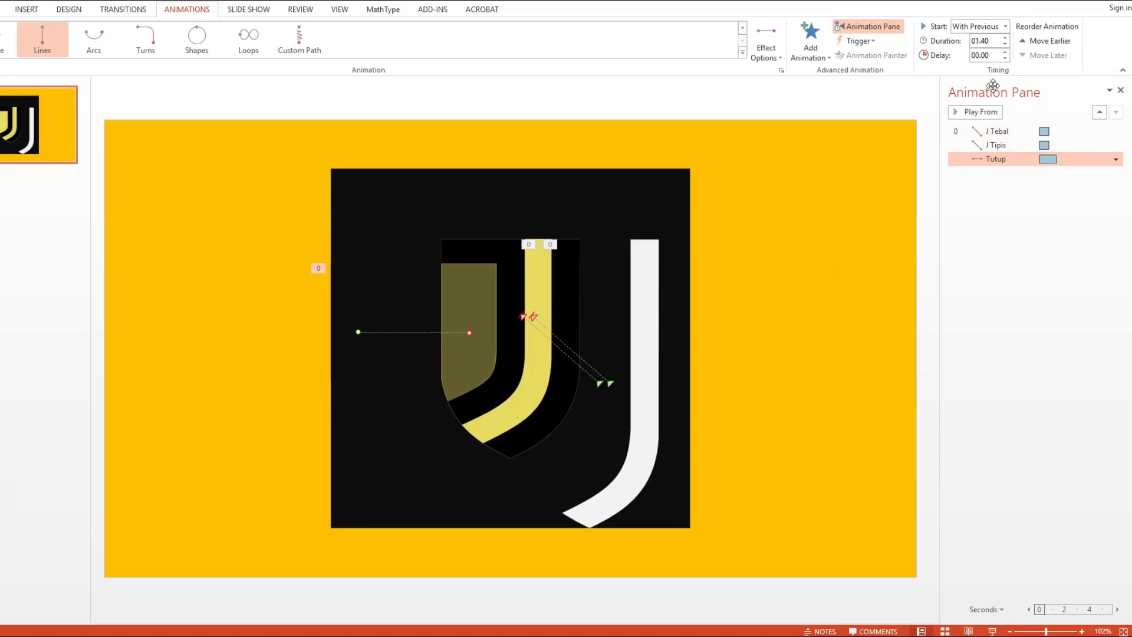
left_click(989, 42)
type("1.2")
key("Return")
- Set the delay of the J Tipis and Tutup animations to 0.20 seconds
left_click(1014, 144, "ctrl")
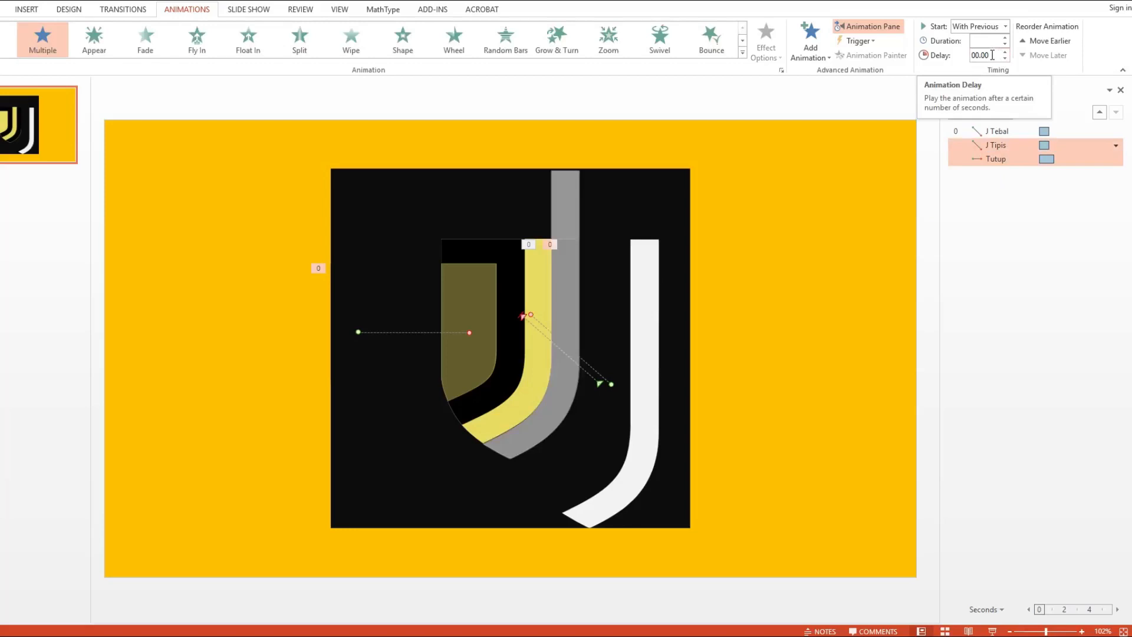
double_click(992, 55)
key("Return")
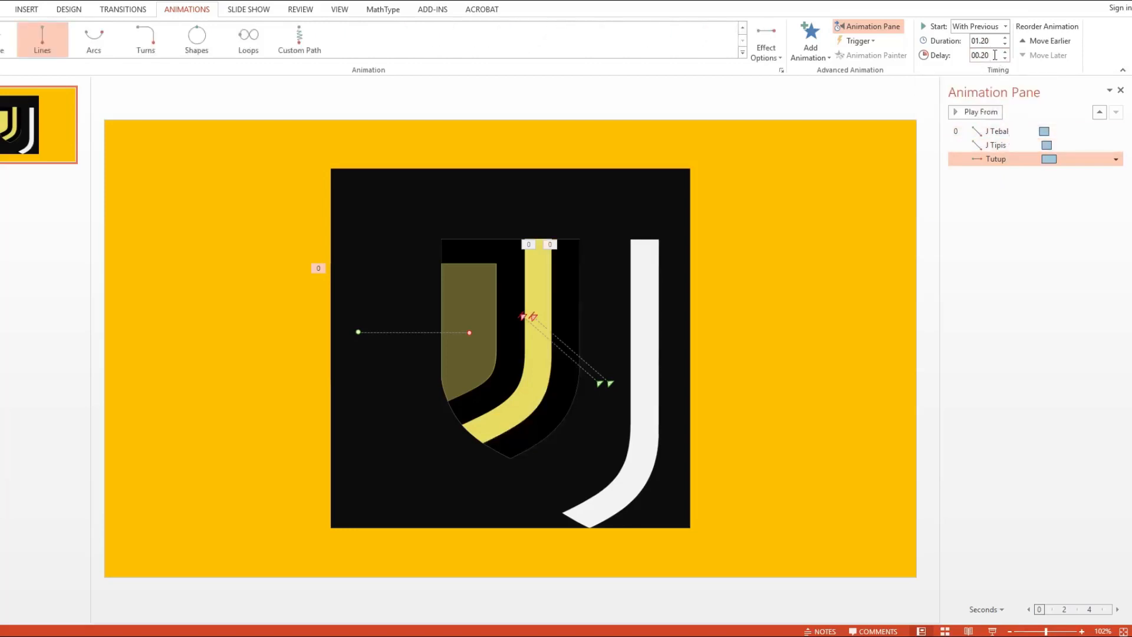
- Set the delay of the Tutup animation to 0.4 seconds
type(".4")
key("Return")
left_click(787, 307)
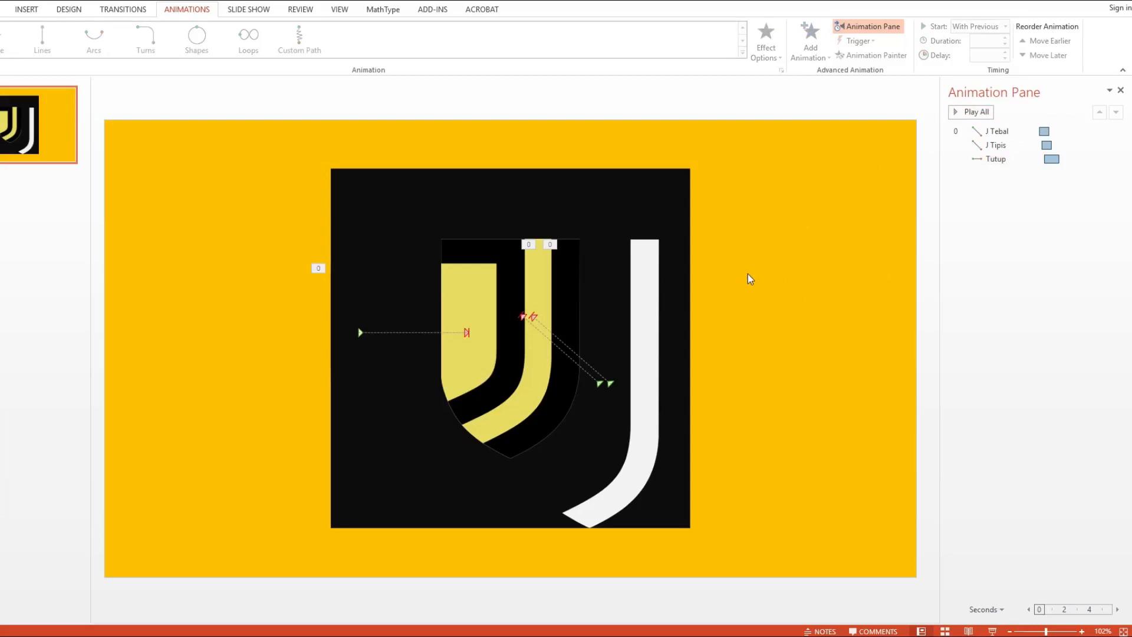
- Change the slide background's solid fill to black to match the square picture around the logo
right_click(765, 261)
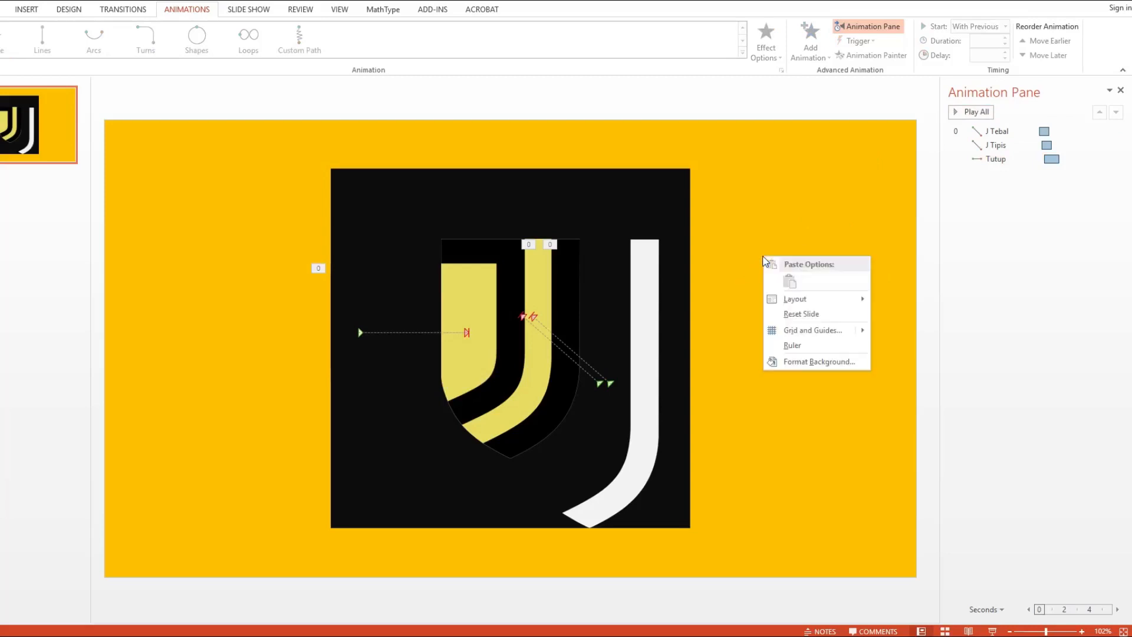
left_click(784, 362)
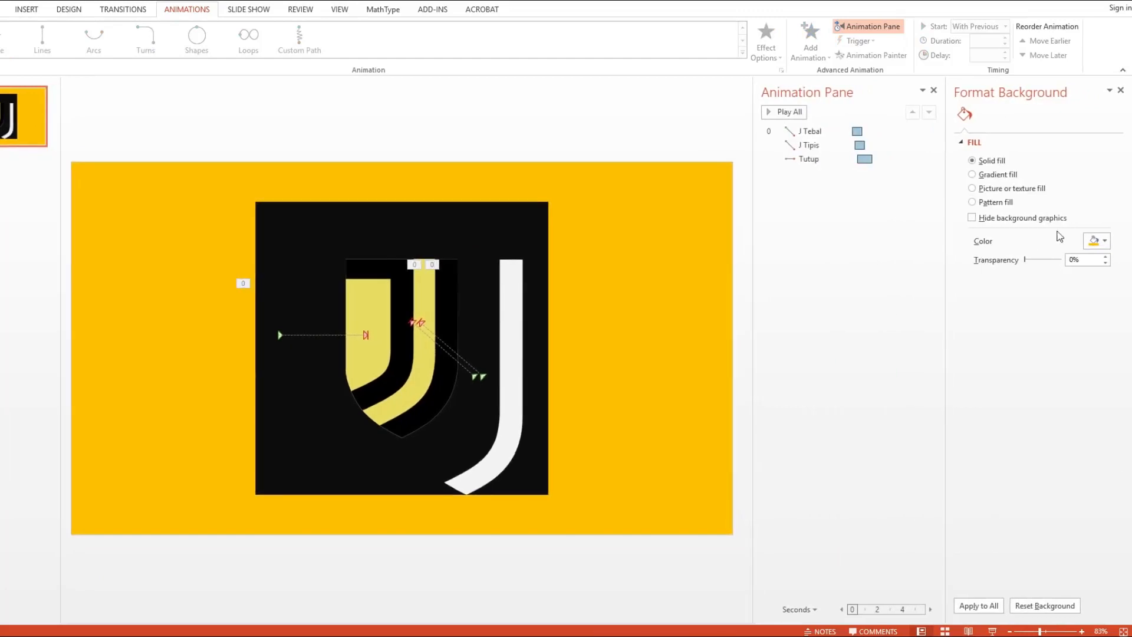
left_click(1103, 240)
left_click(1038, 326)
left_click(1120, 91)
- Delete the black-and-yellow shield overlay and bring the large black square picture to the front of all objects
left_click(534, 268)
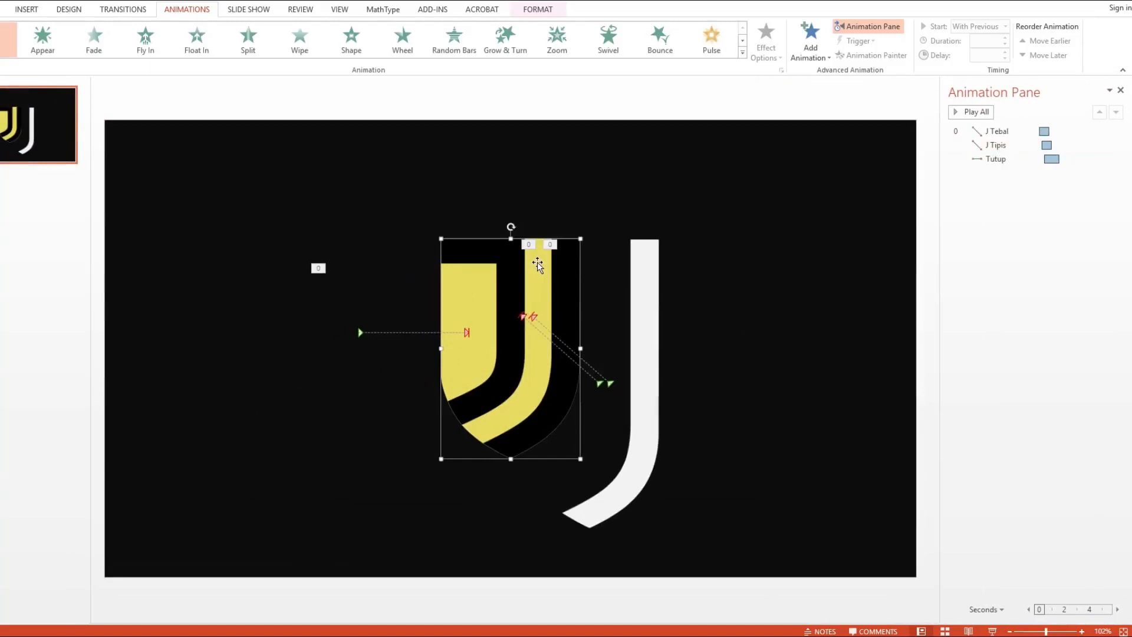
key("Delete")
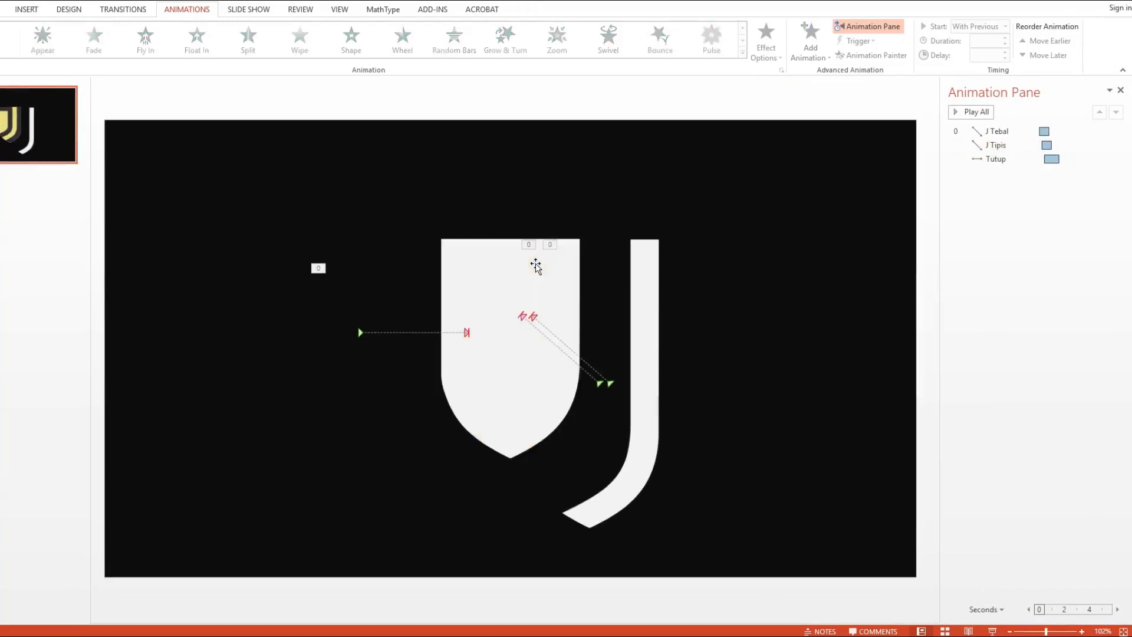
left_click(587, 211)
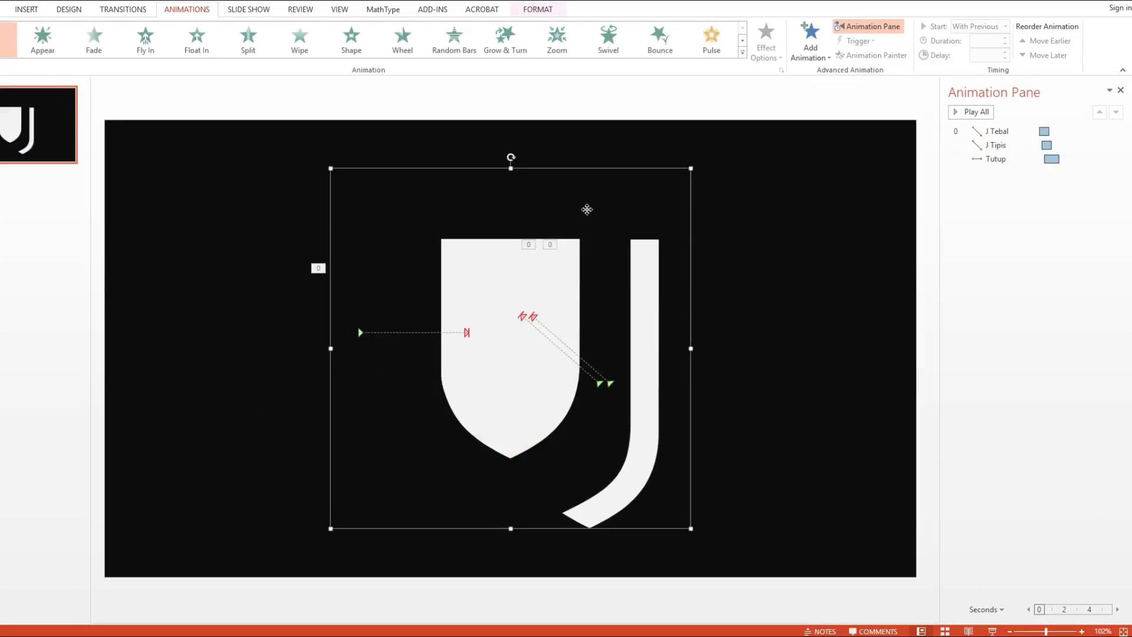
right_click(587, 210)
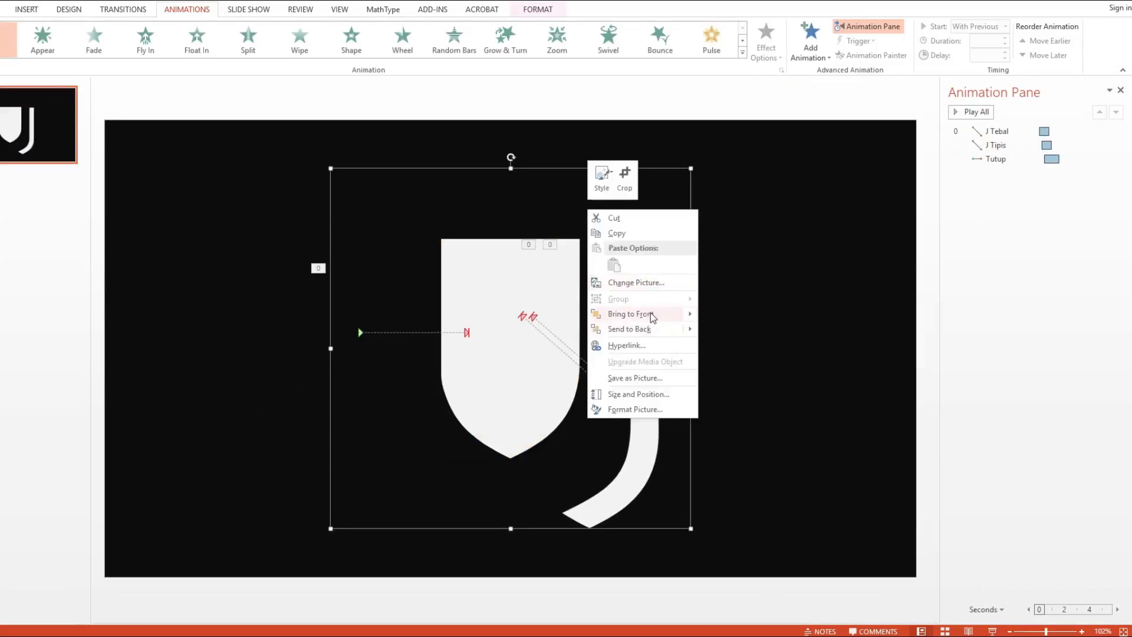
mouse_move(651, 315)
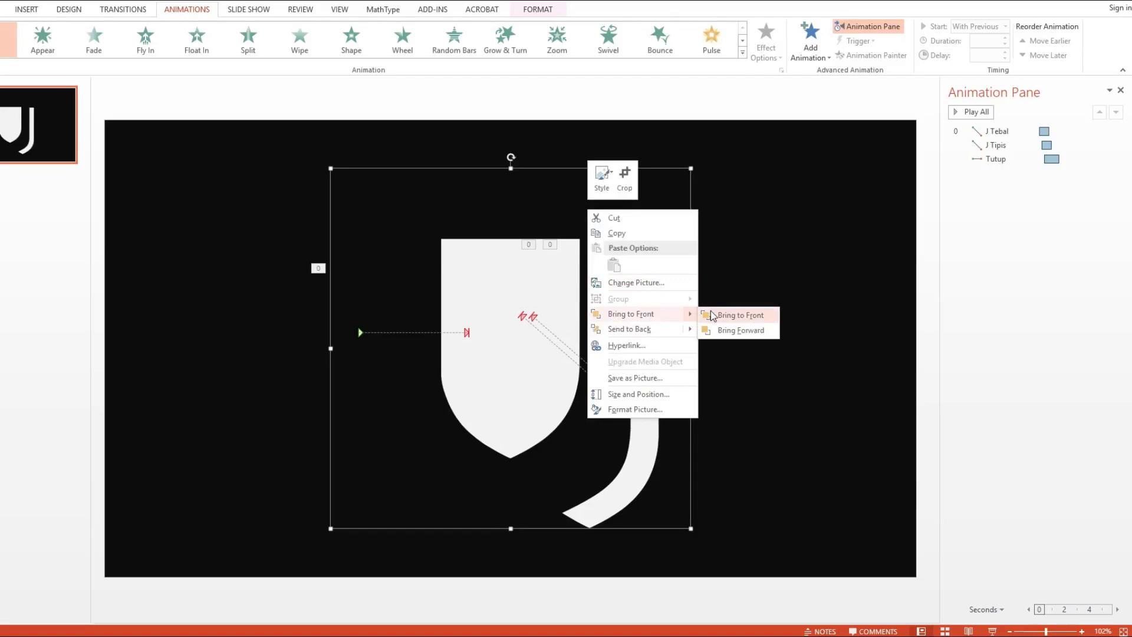
left_click(737, 315)
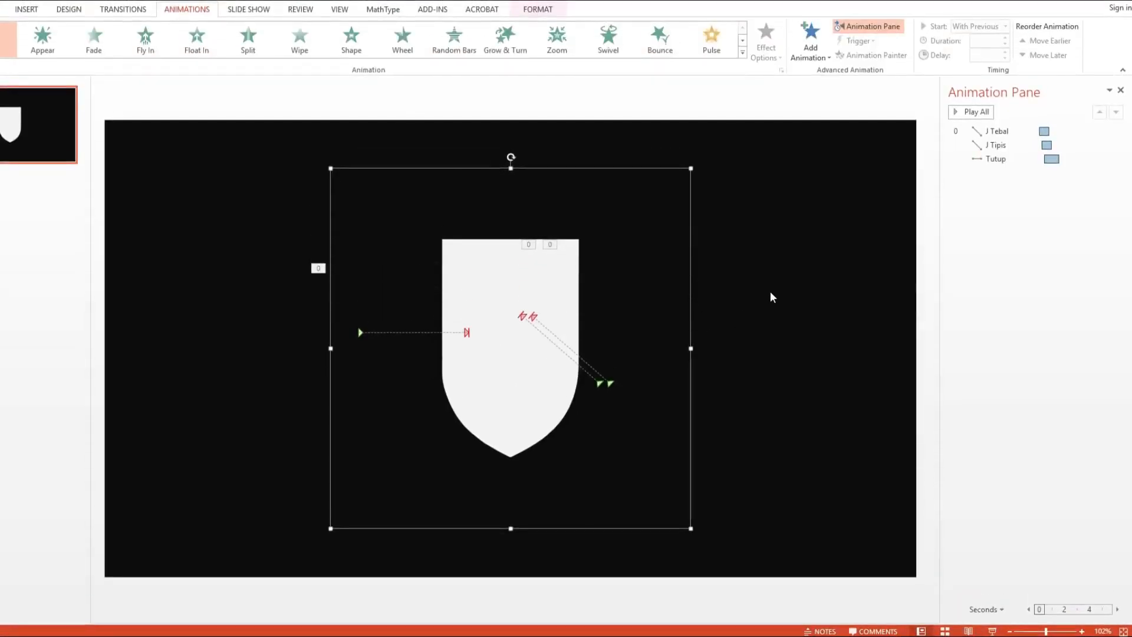
left_click(770, 291)
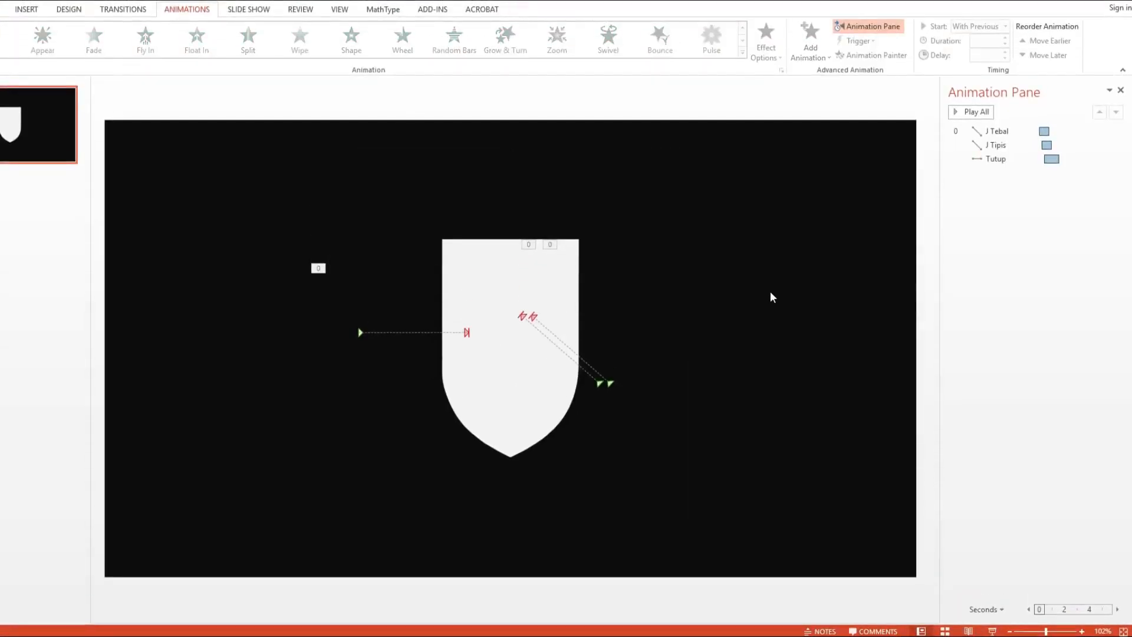
- Preview all the logo animations on the slide and in the full-screen slide show
left_click(963, 113)
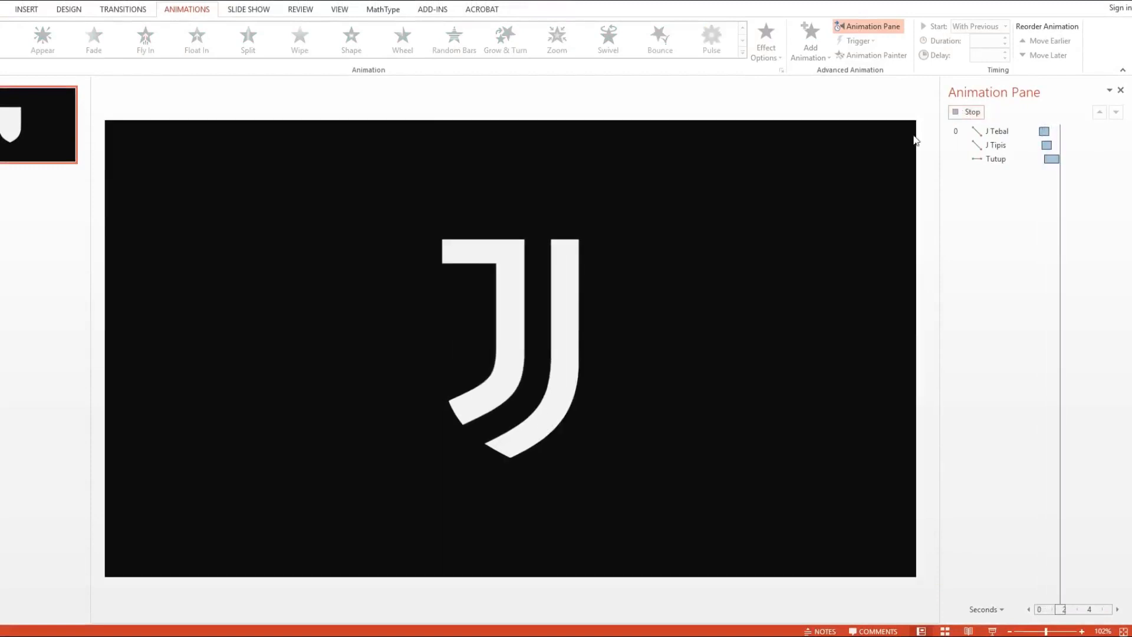
left_click(981, 117)
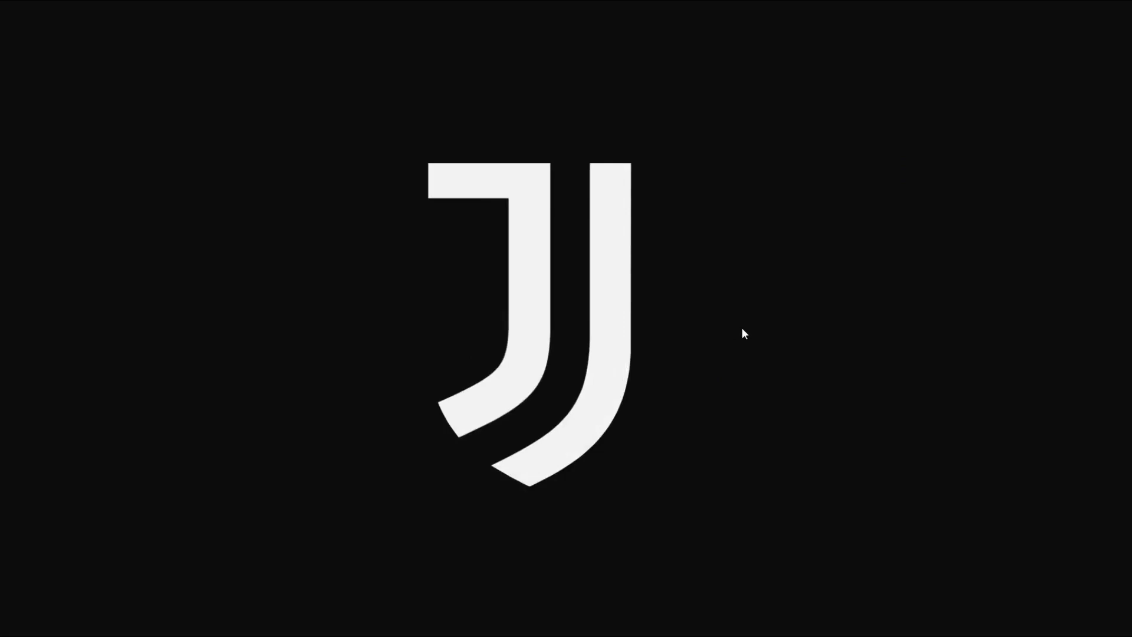
key("Escape")
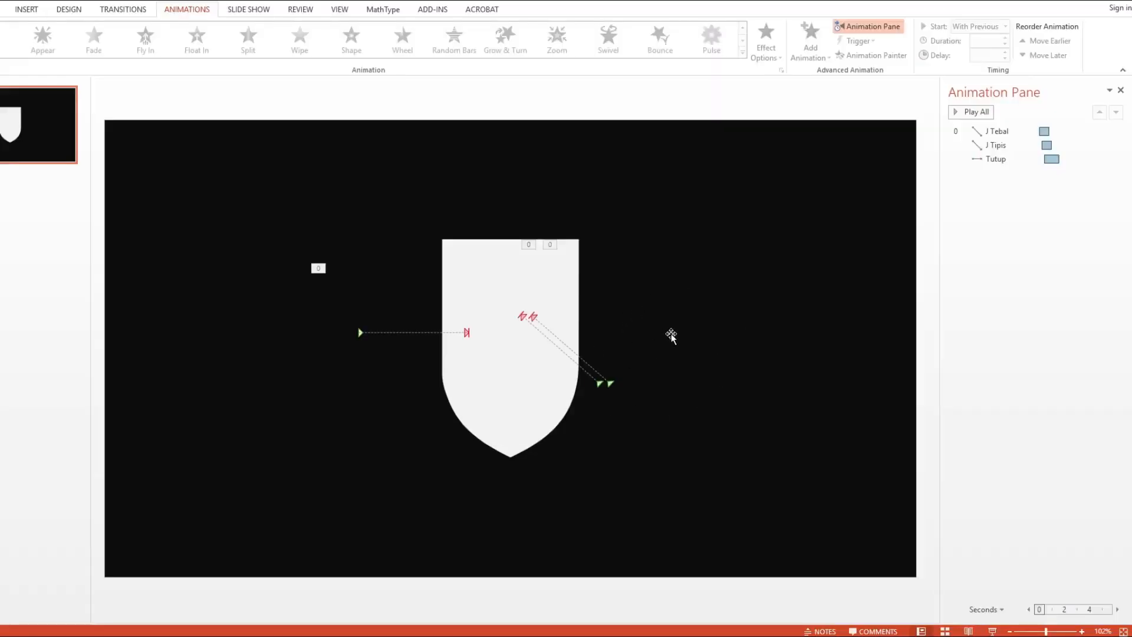